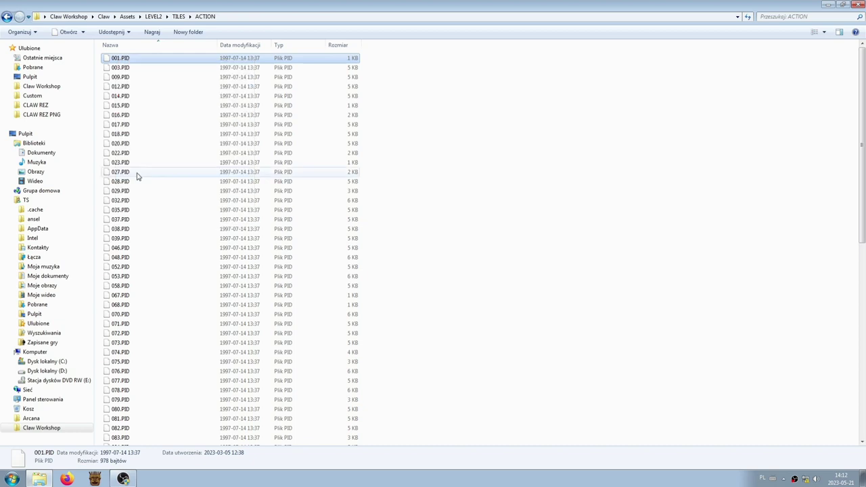
- Return to the Claw Workshop folder and paste the copied 001.PID file there
click(9, 16)
click(8, 17)
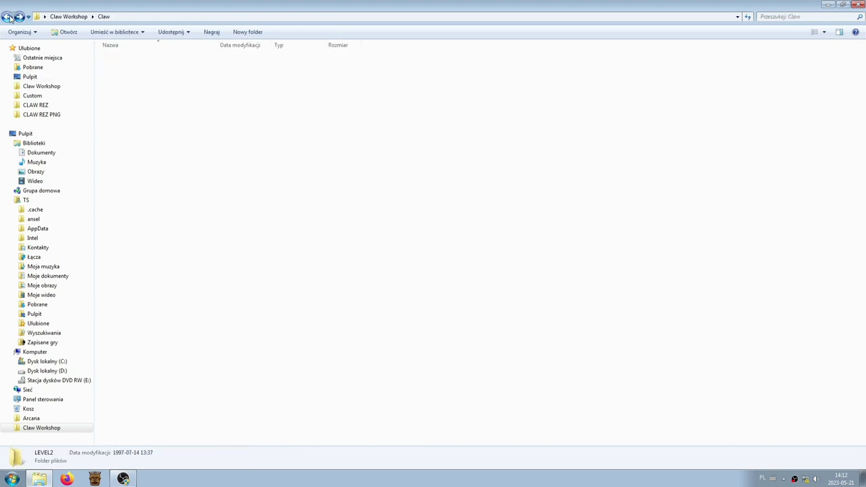
click(9, 17)
click(198, 296)
right_click(179, 274)
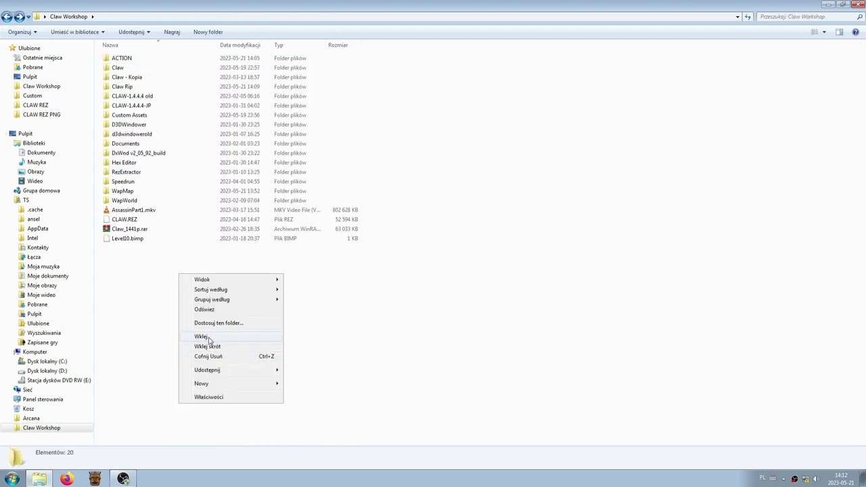
click(199, 336)
- Rename the pasted 001.PID file to 999.PID
right_click(121, 212)
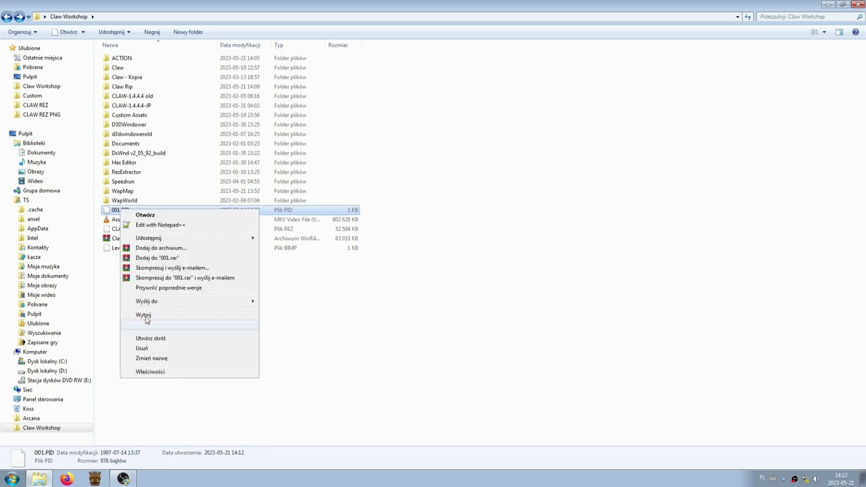
click(156, 359)
text(999)
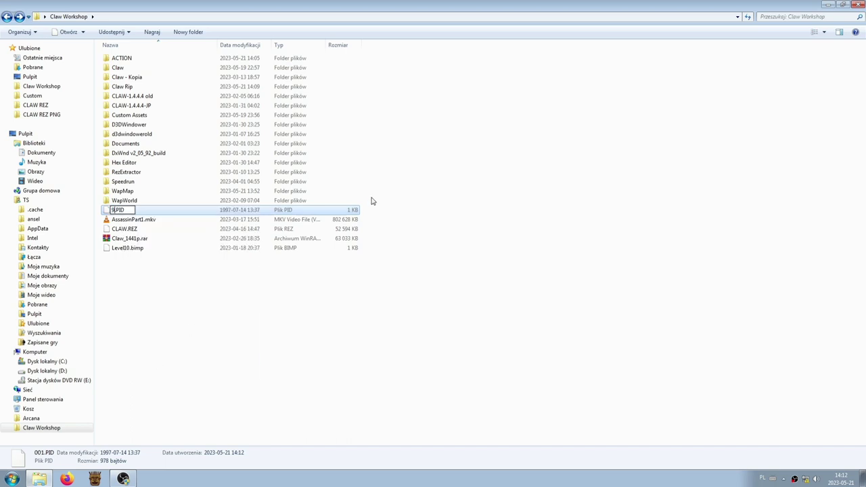
key(Return)
click(248, 342)
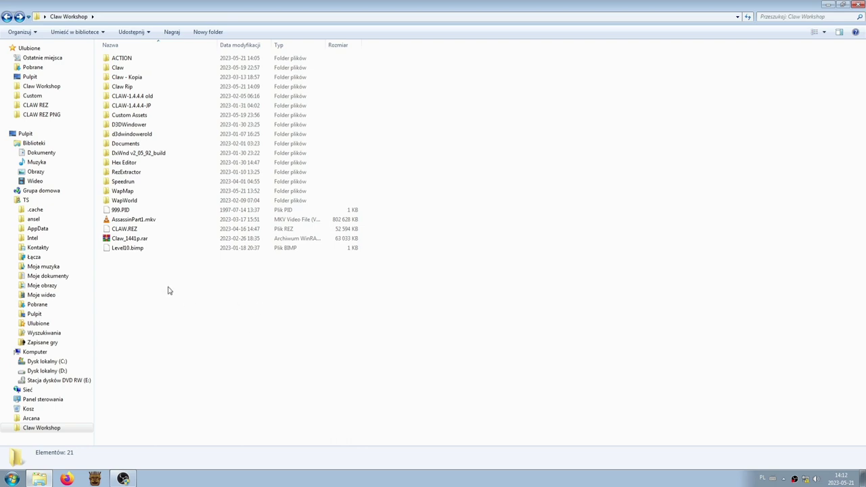
- Find WinRez LT among the installed programs and launch it
click(12, 479)
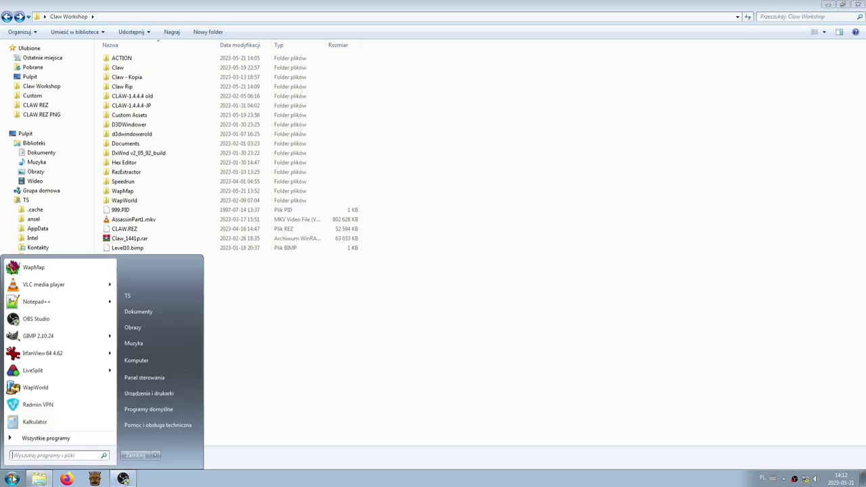
click(32, 456)
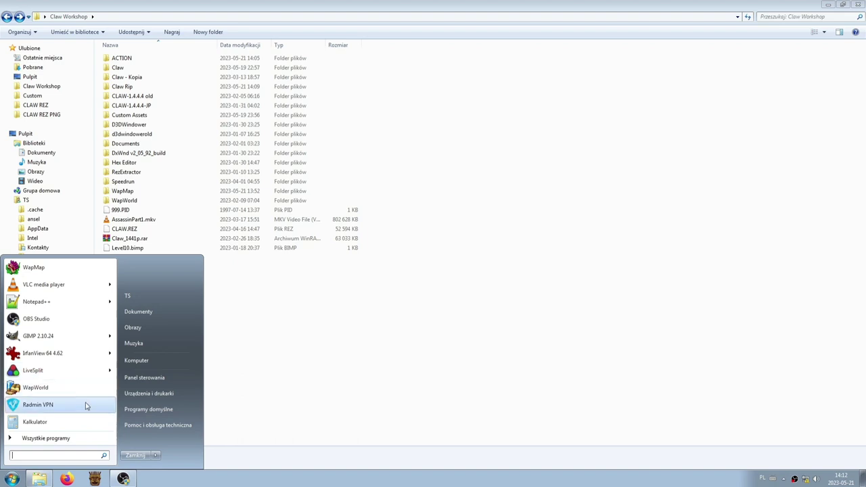
text(winre)
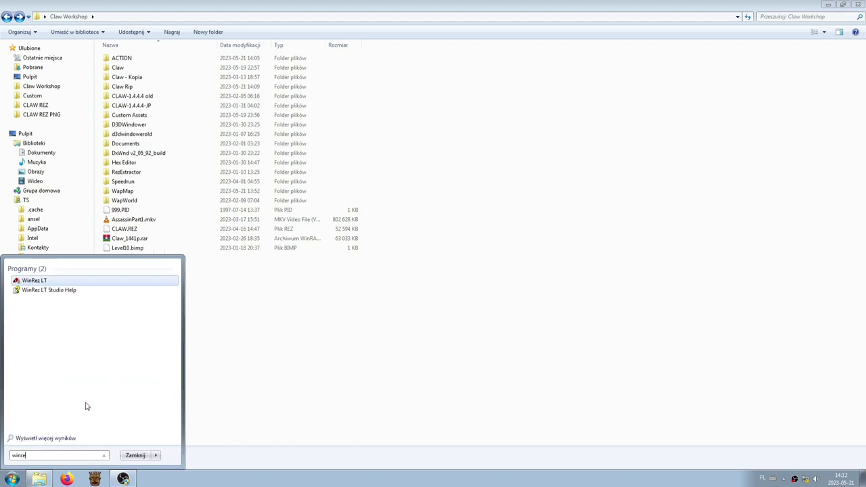
click(35, 281)
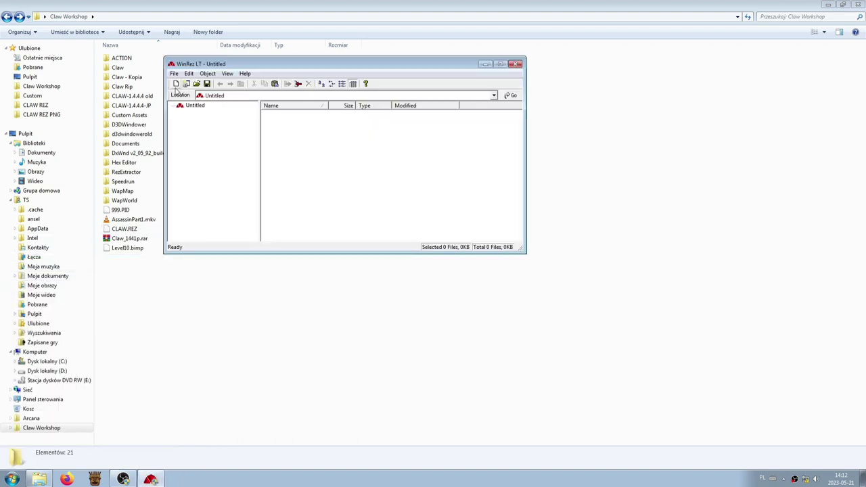
- Open the CLAW.REZ archive from the Claw Workshop folder on the desktop
click(196, 84)
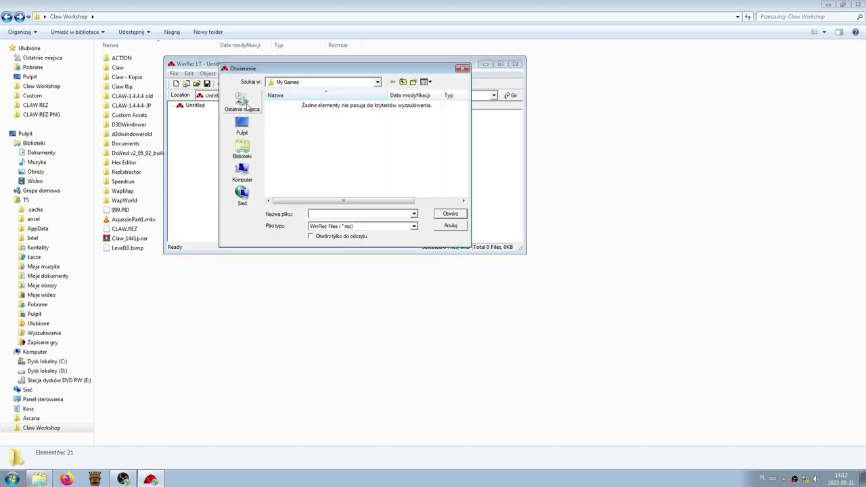
click(241, 126)
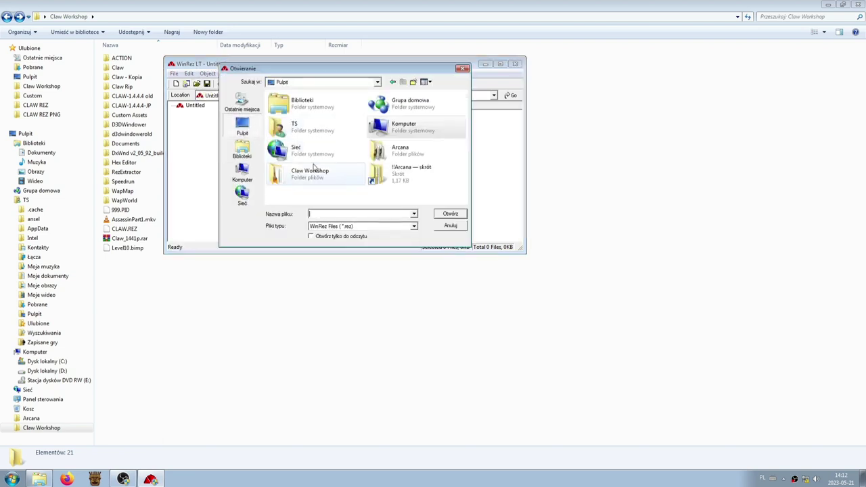
double_click(314, 167)
scroll(311, 177, down, 2)
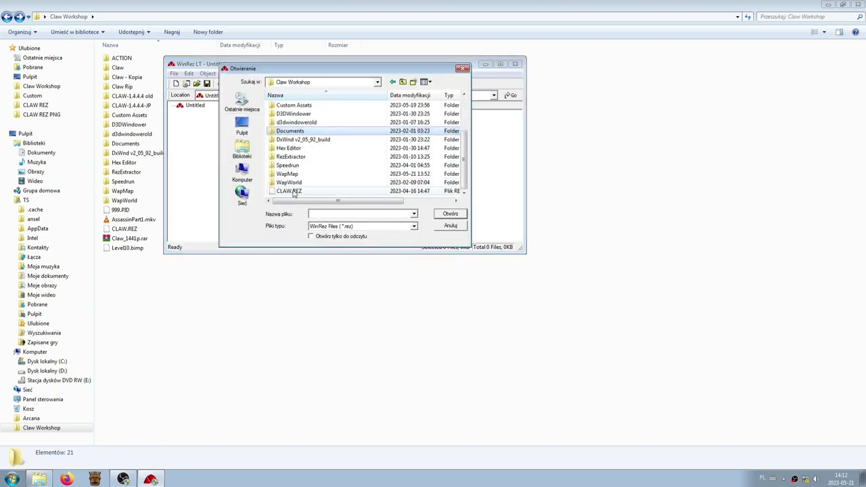
double_click(293, 194)
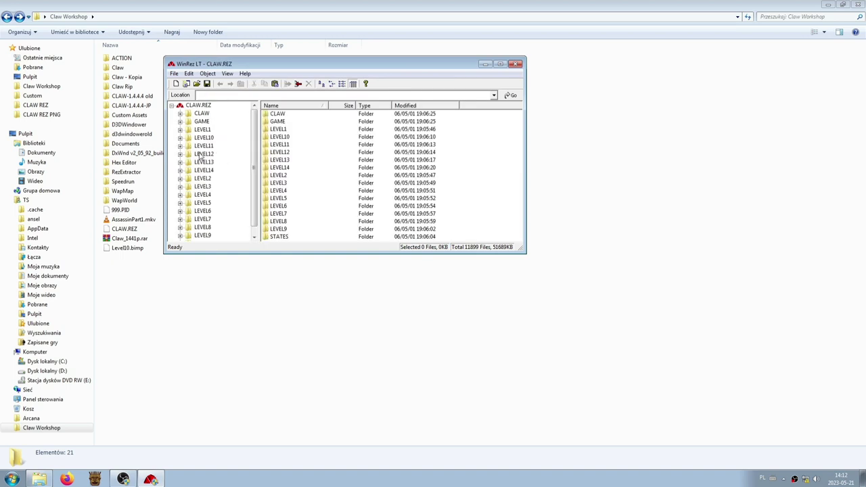
- Import 999.PID from the Claw Workshop folder into the archive's LEVEL2\TILES\ACTION folder
click(201, 178)
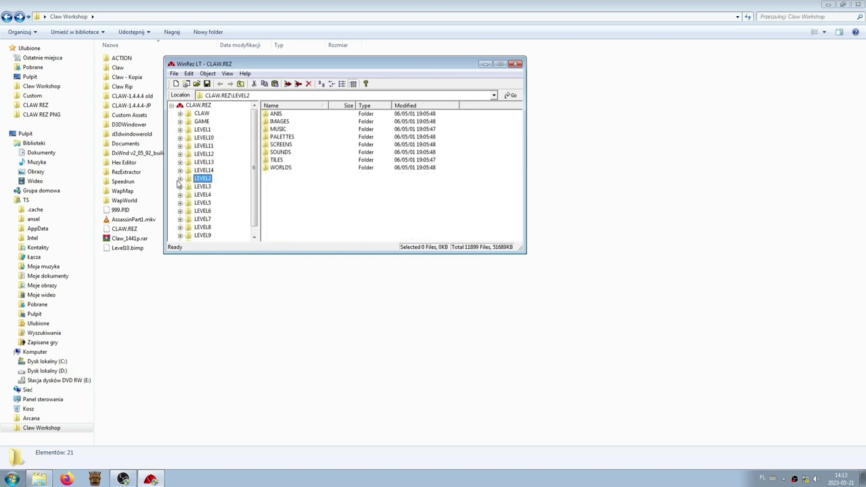
double_click(274, 162)
double_click(280, 114)
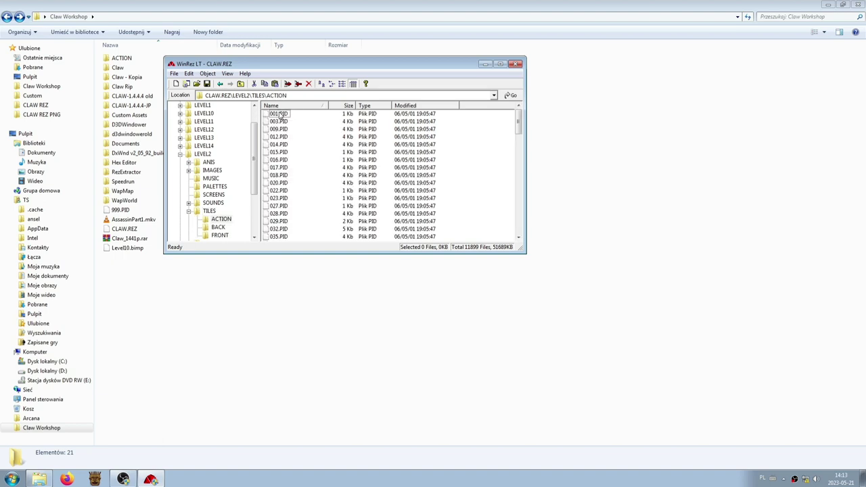
click(297, 84)
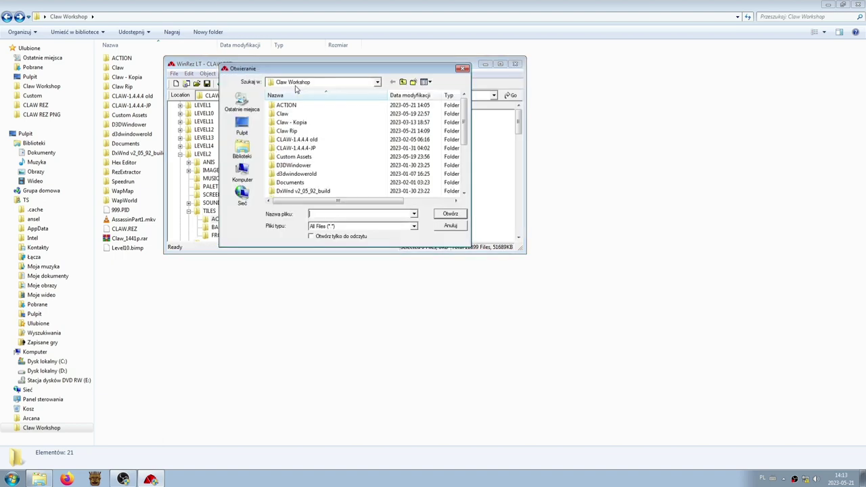
scroll(291, 136, down, 3)
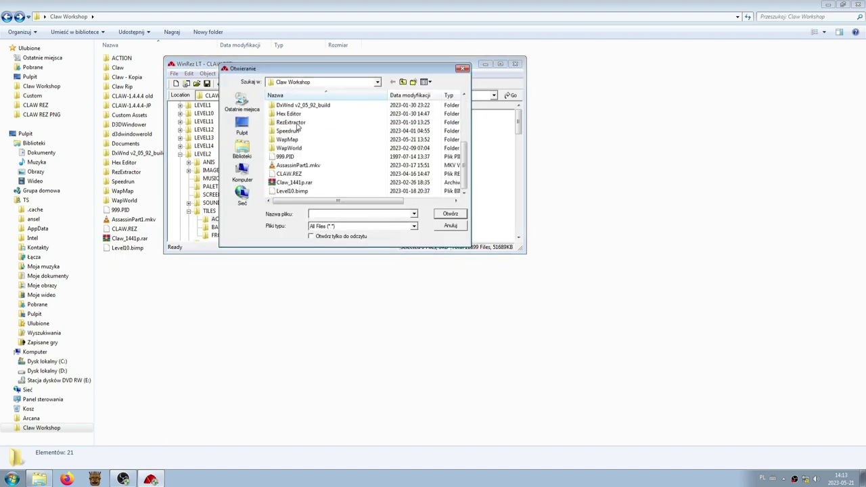
double_click(278, 157)
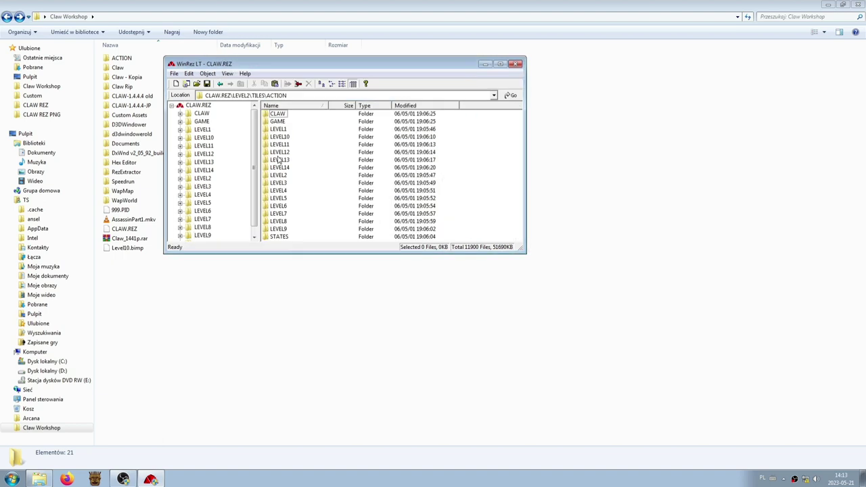
- Check for 999.PID at the end of the archive's LEVEL2\TILES\ACTION folder and save CLAW.REZ
click(180, 178)
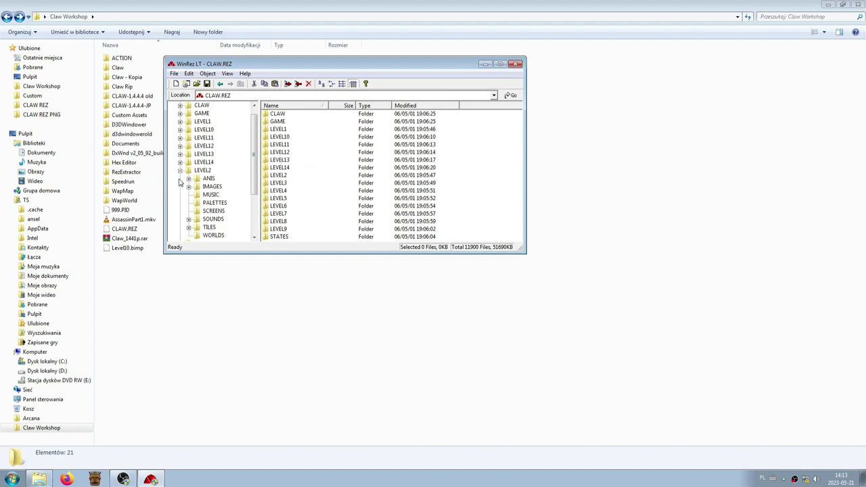
click(189, 227)
click(215, 219)
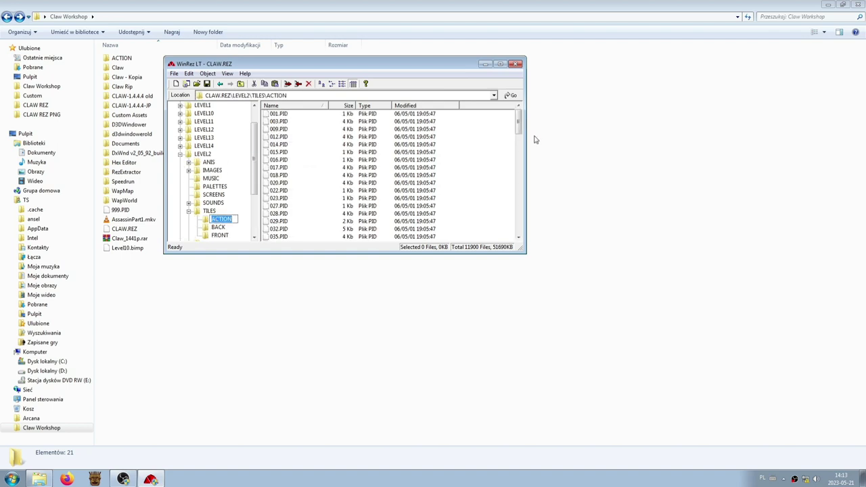
drag(518, 125, 512, 257)
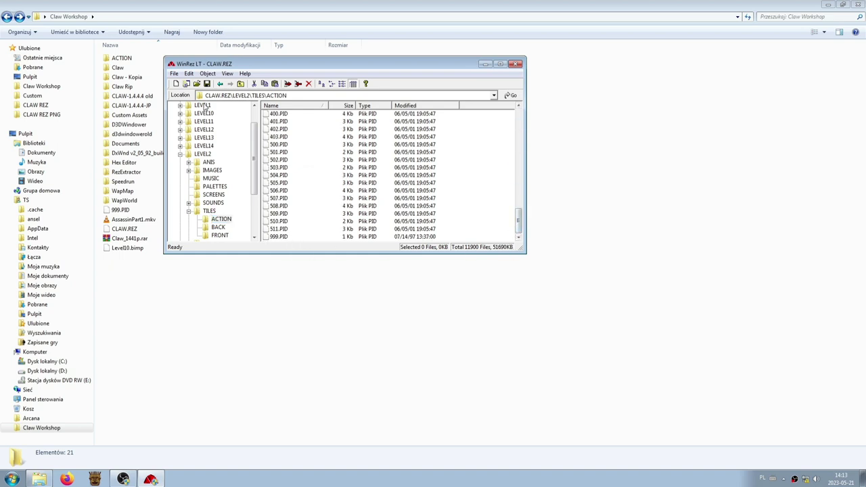
click(207, 83)
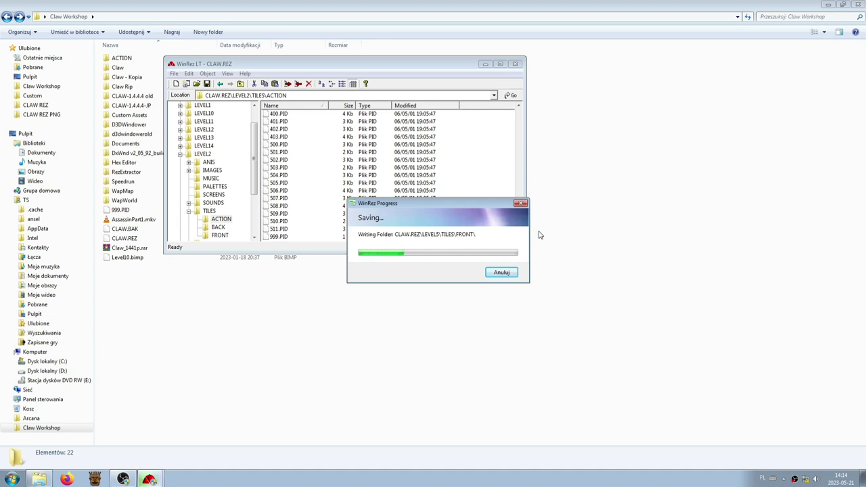
- Switch to the file explorer and delete 151.png, 152.png and 153.png from Claw Workshop's ACTION folder
click(236, 8)
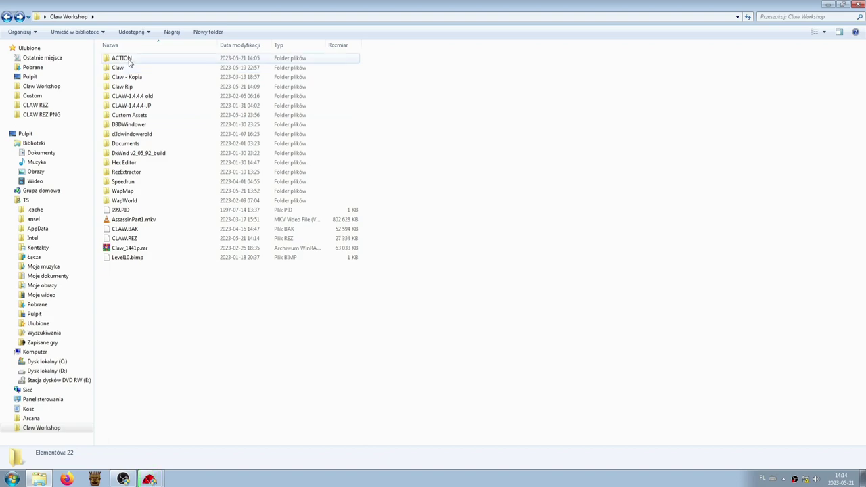
double_click(130, 59)
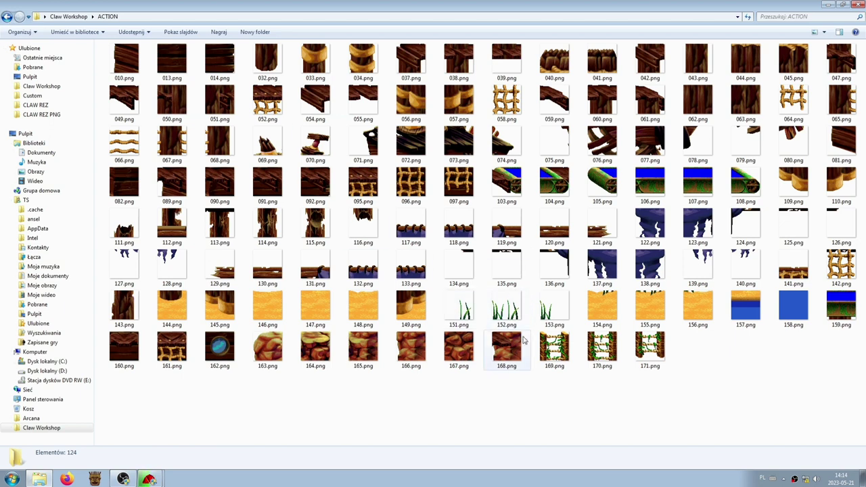
click(464, 312)
shift+click(506, 310)
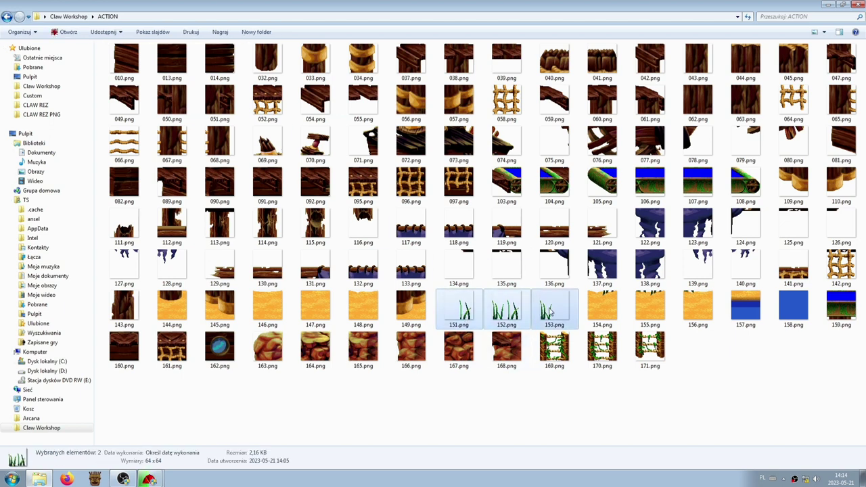
key(Delete)
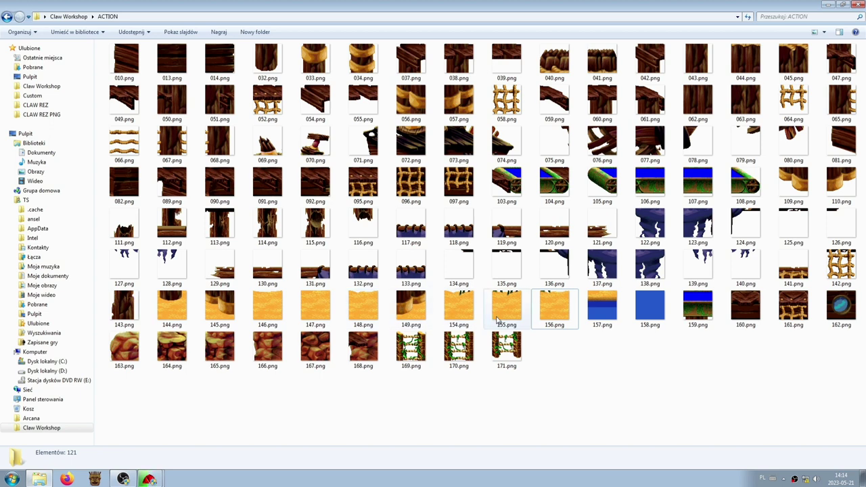
click(150, 479)
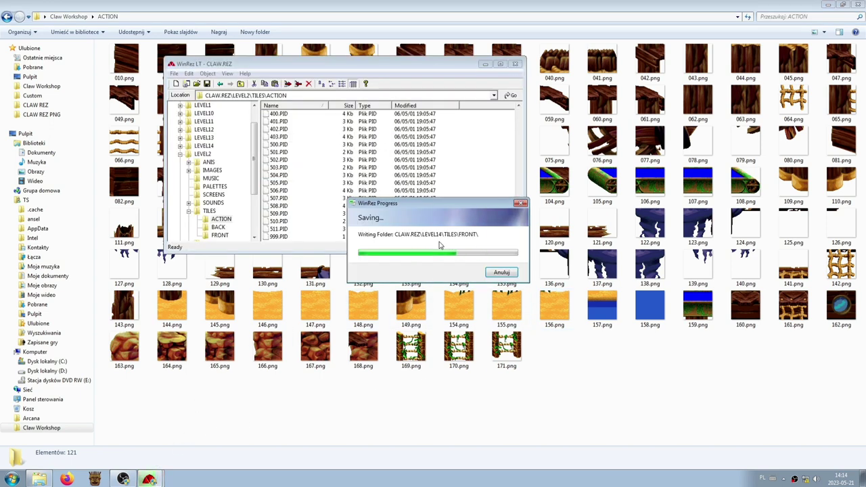
click(282, 4)
click(122, 65)
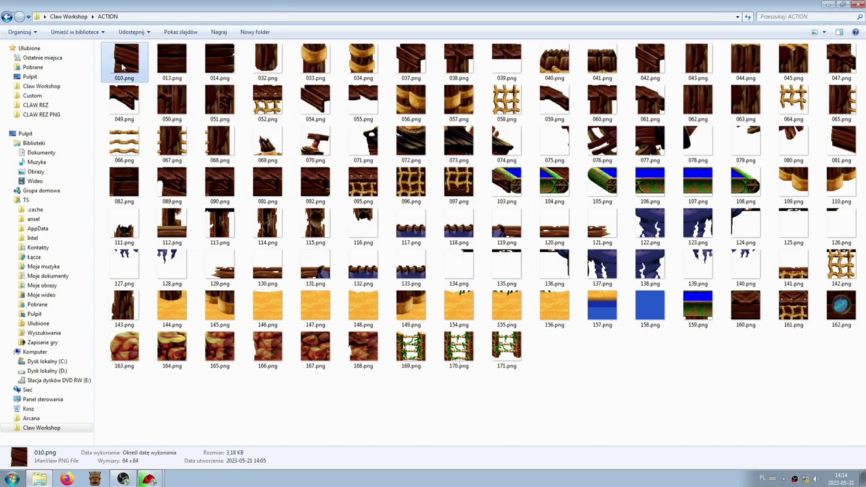
right_click(122, 64)
click(108, 4)
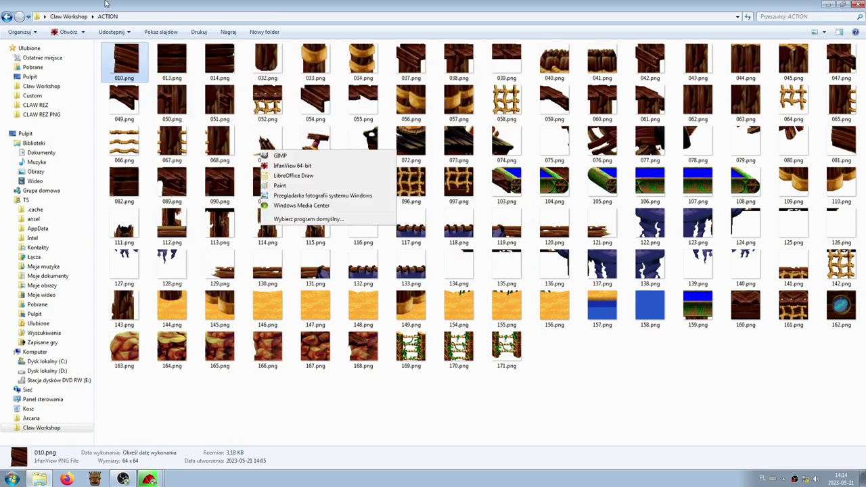
click(10, 16)
click(192, 288)
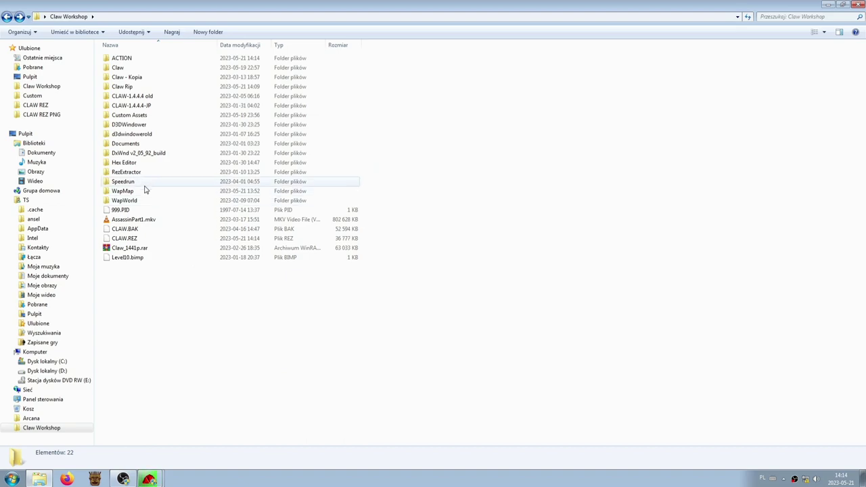
- Open 010.png from Claw Workshop's ACTION folder in IrfanView 64-bit
double_click(130, 61)
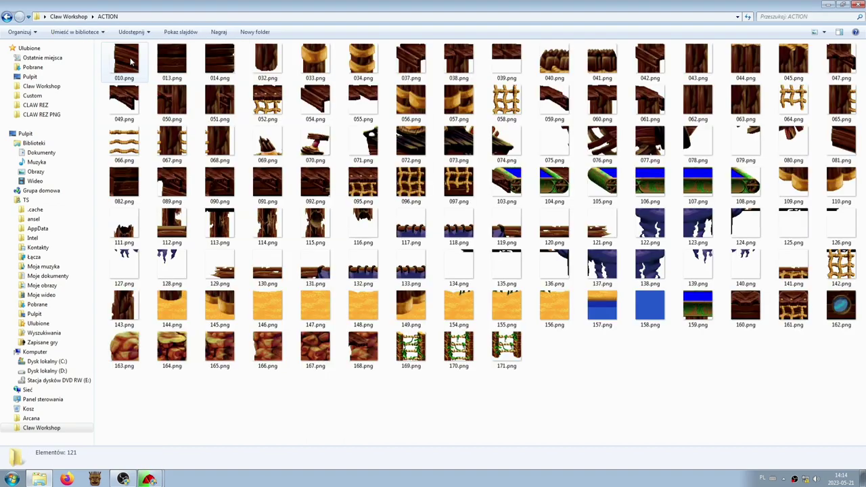
click(138, 77)
right_click(137, 74)
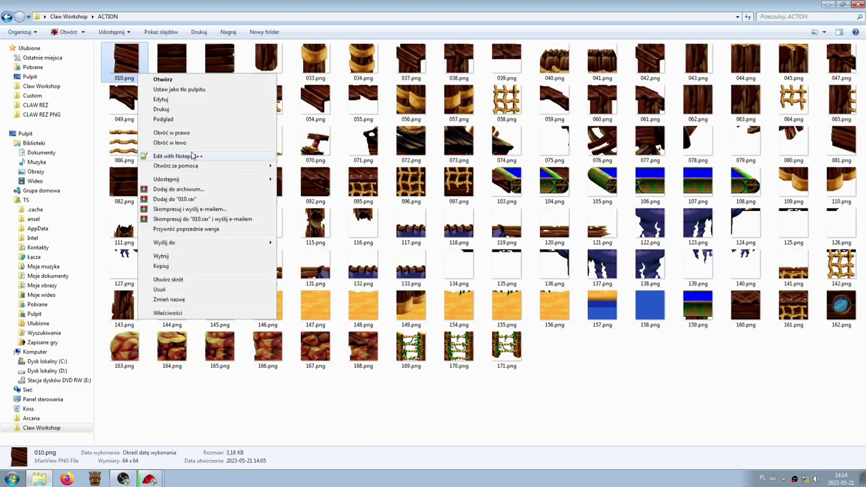
mouse_move(208, 169)
click(292, 178)
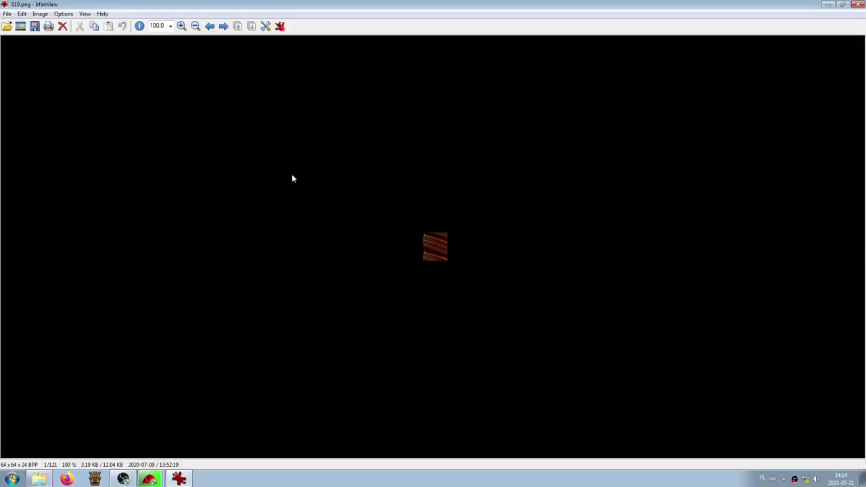
- Set up a batch rename with the three-digit name pattern ### and a starting counter of 800
click(7, 14)
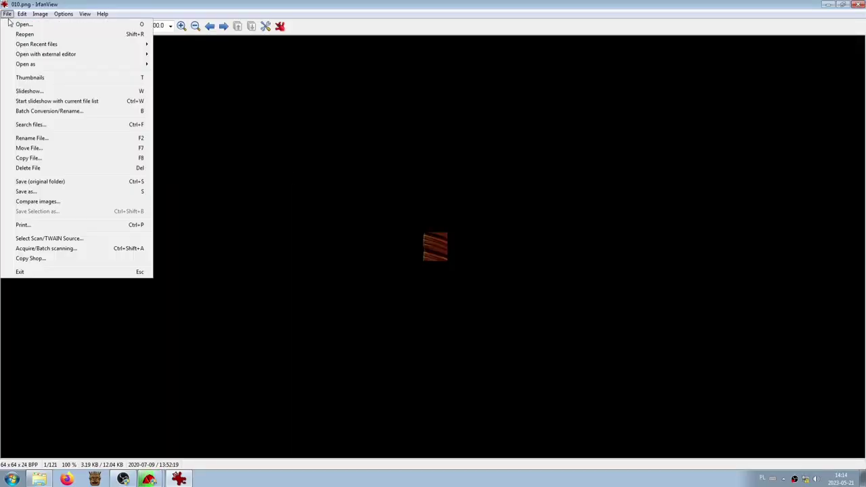
click(68, 111)
double_click(132, 153)
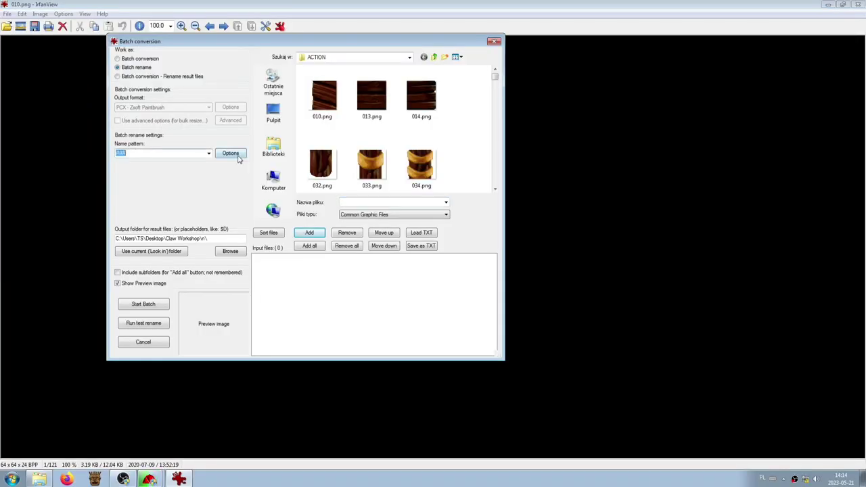
click(231, 153)
click(405, 181)
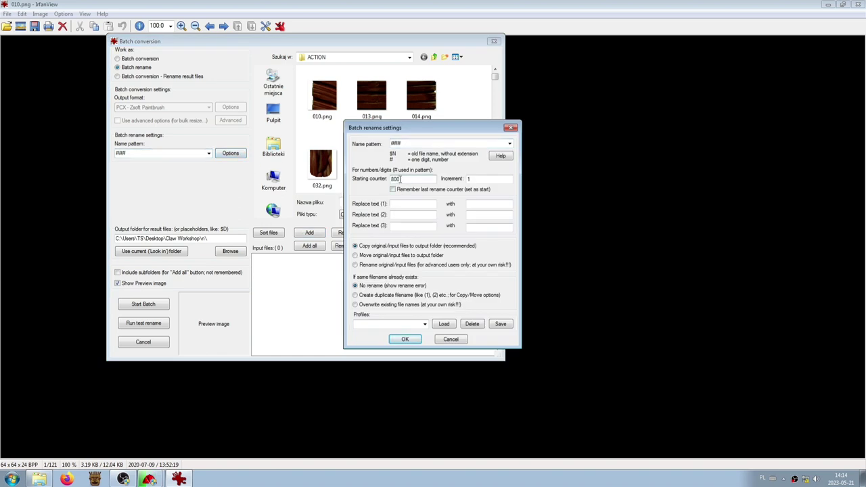
text(800)
click(405, 339)
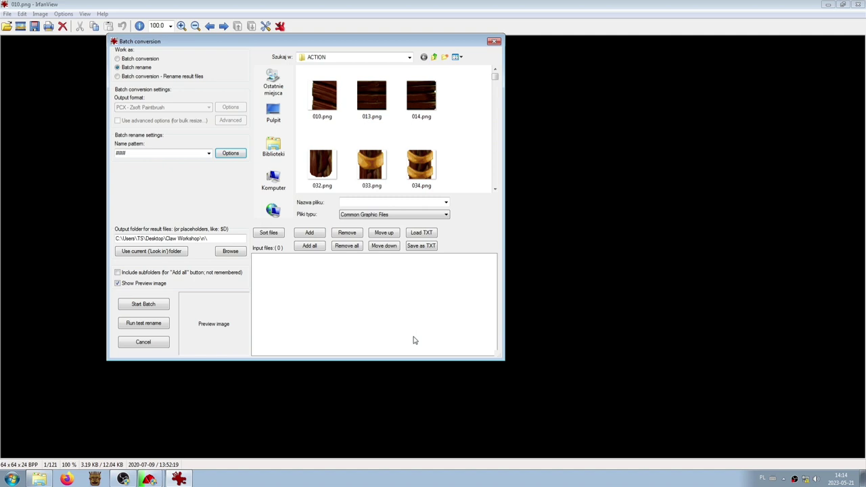
- Add all images from the ACTION folder and run the batch rename into Claw Workshop's n folder
click(325, 107)
click(313, 246)
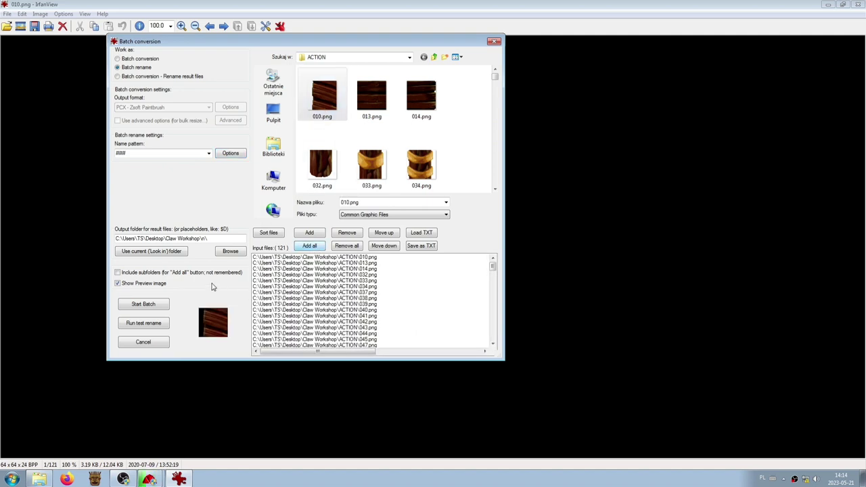
click(207, 238)
drag(207, 238, 191, 238)
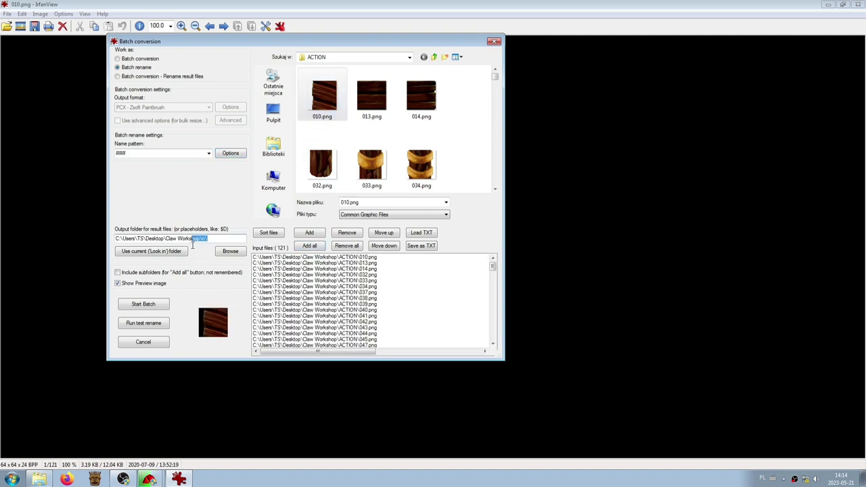
click(216, 238)
click(157, 305)
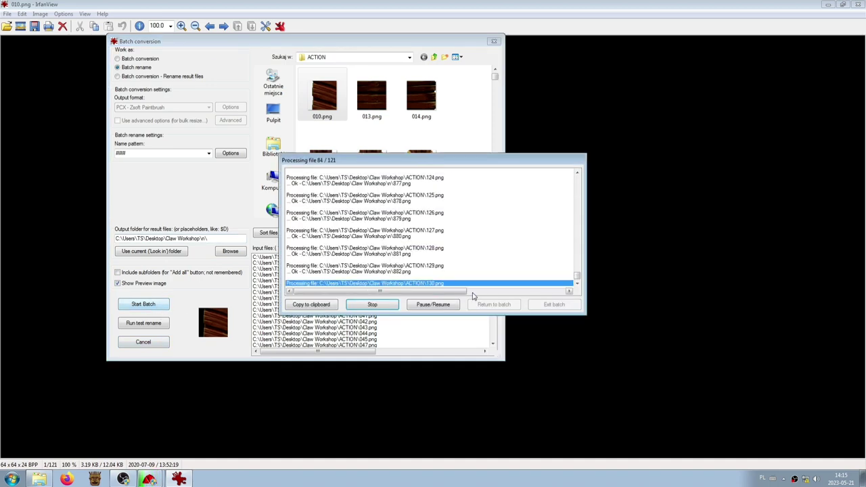
click(553, 305)
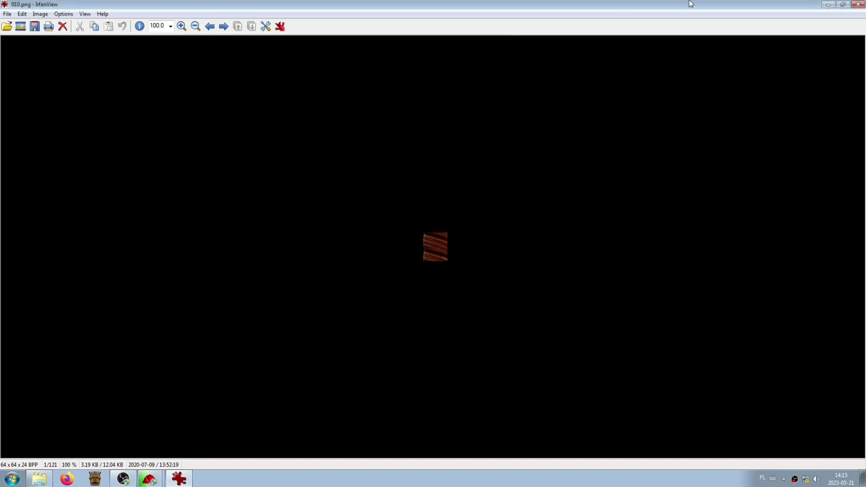
- Close IrfanView and open Claw Workshop's n folder in the file explorer
click(857, 4)
click(7, 16)
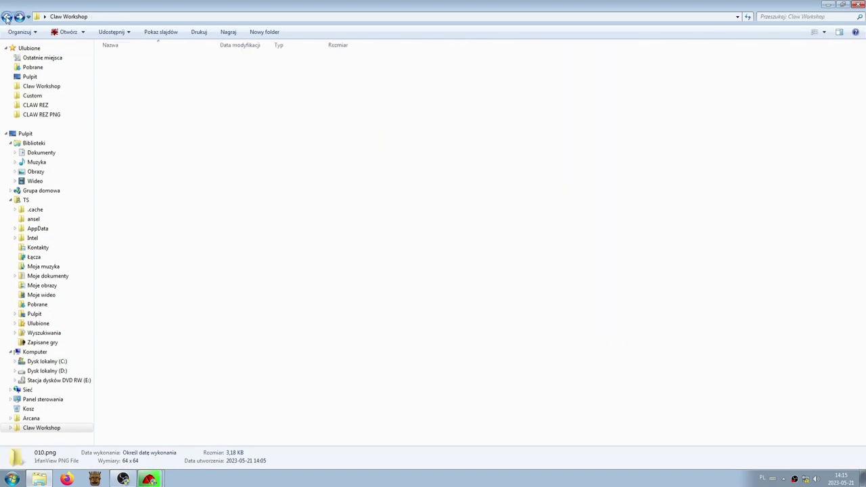
double_click(119, 170)
- Look through the renamed tiles in the n folder, checking the numbering from the first file to the last
click(133, 85)
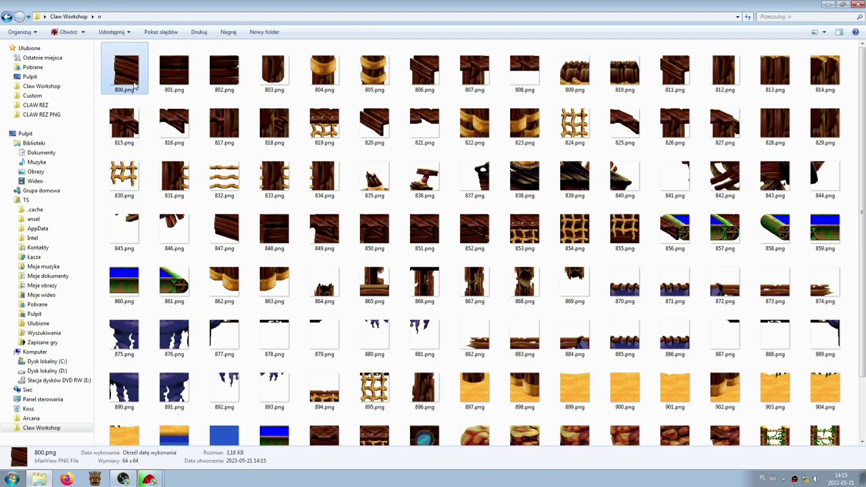
key(End)
click(163, 428)
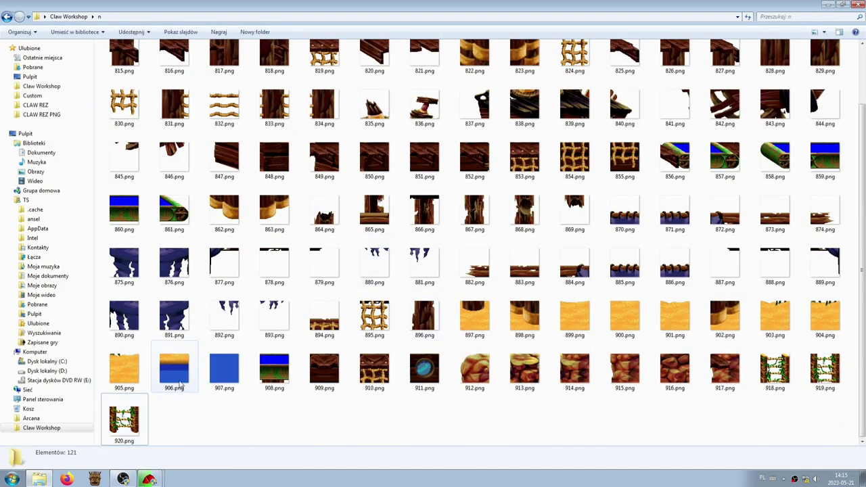
scroll(155, 270, up, 2)
click(142, 86)
scroll(180, 317, down, 2)
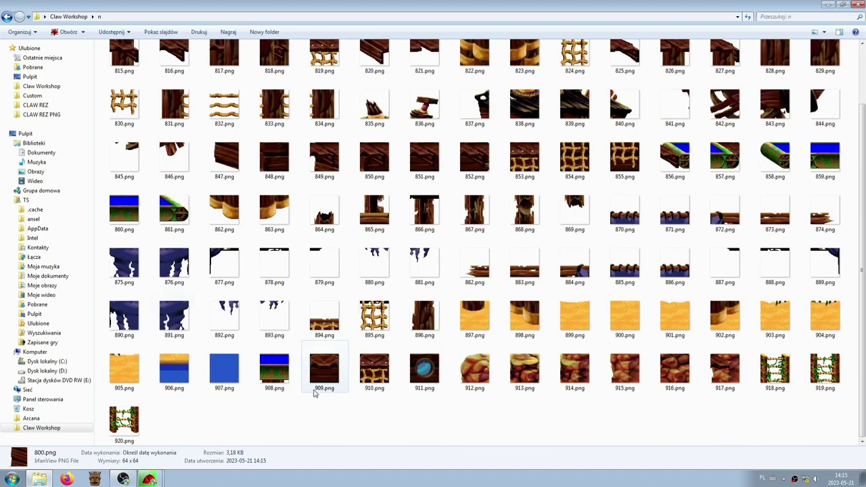
scroll(313, 394, up, 2)
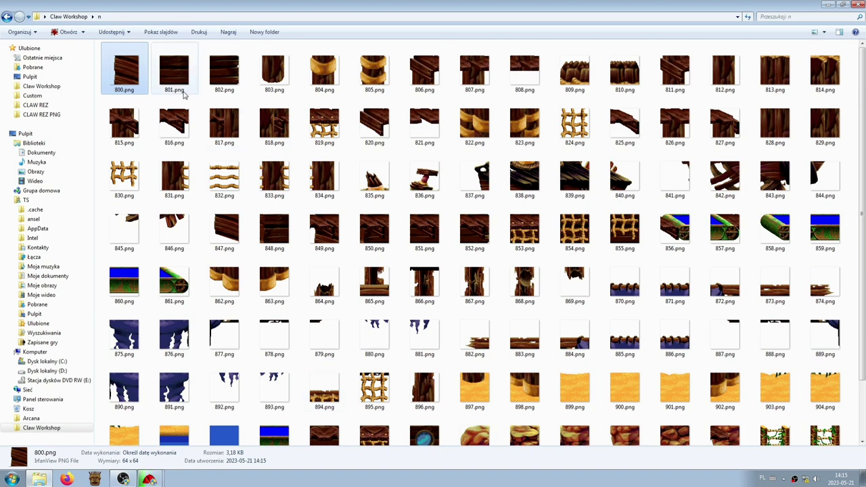
scroll(183, 95, down, 2)
scroll(183, 94, up, 2)
scroll(182, 95, down, 2)
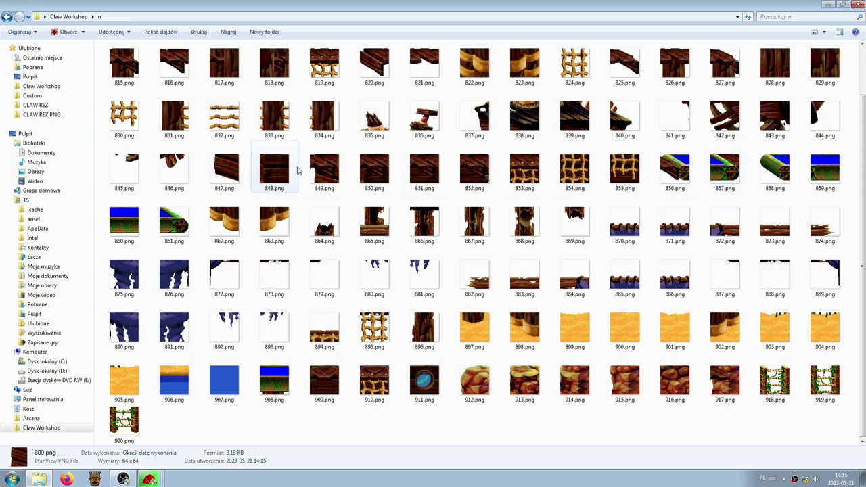
scroll(340, 195, up, 1)
scroll(340, 191, down, 1)
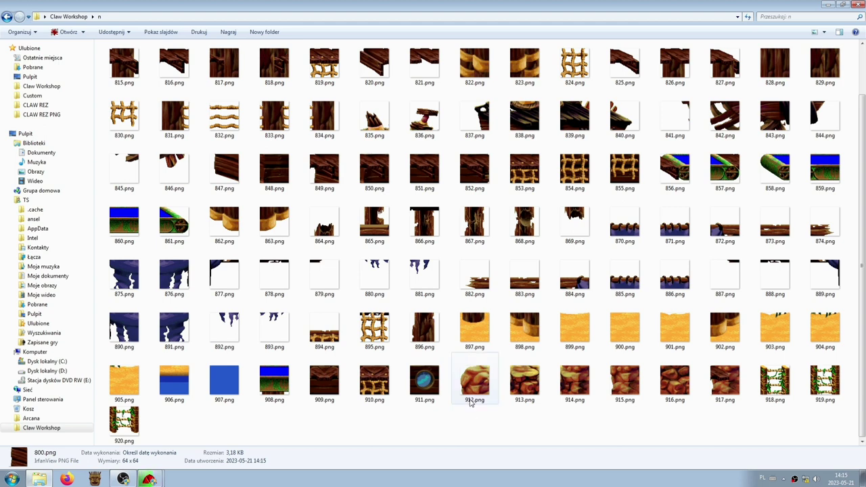
scroll(474, 399, up, 1)
- Open 800.png from the n folder in GIMP and launch the Batch Image Manipulation Plugin
right_click(118, 69)
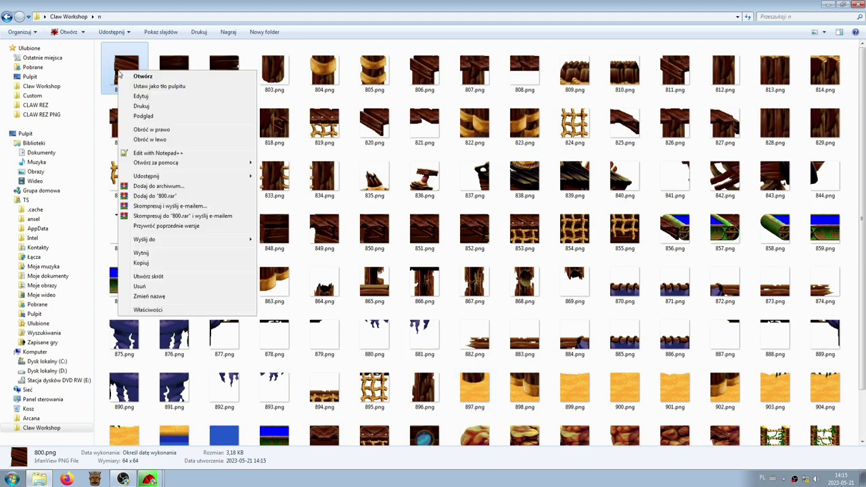
mouse_move(181, 169)
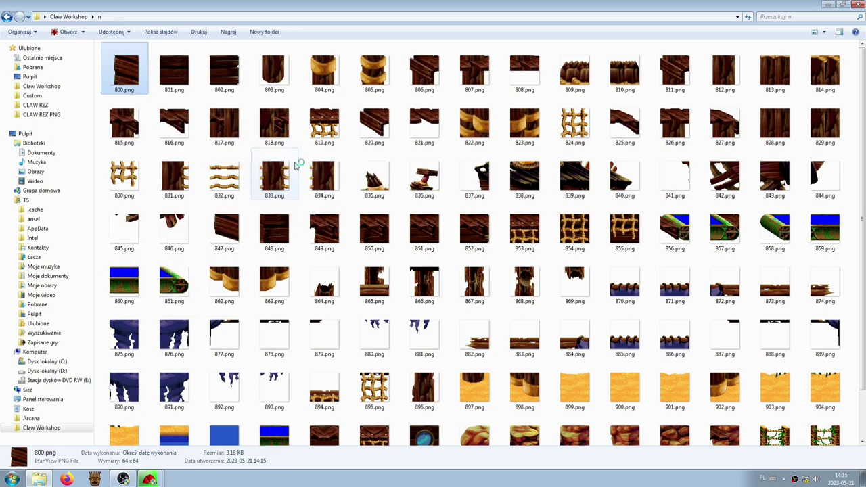
click(295, 167)
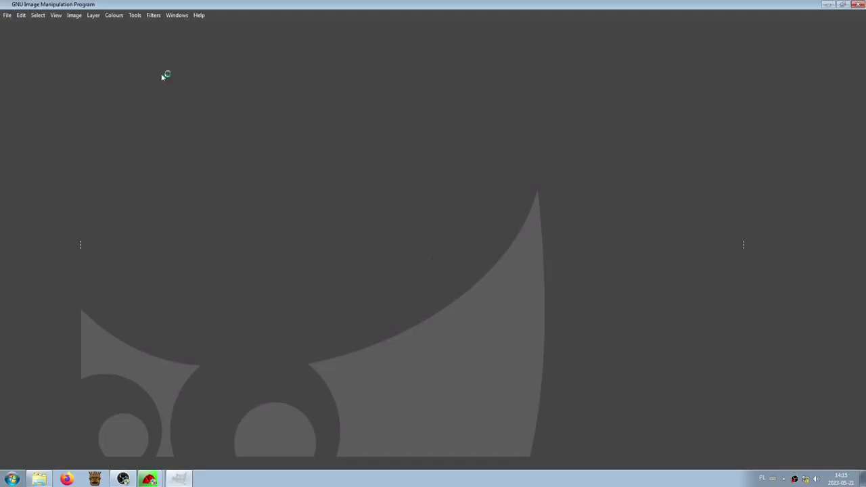
click(8, 15)
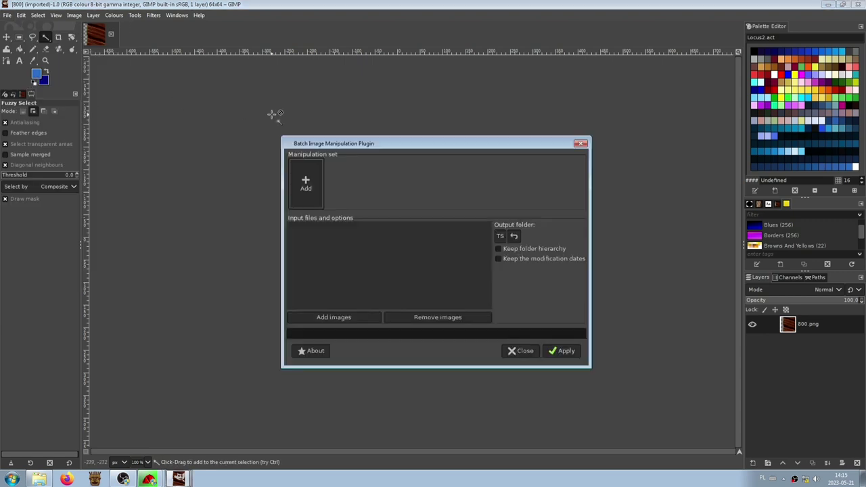
- Add all images from Claw Workshop's n folder to the batch input files
click(352, 337)
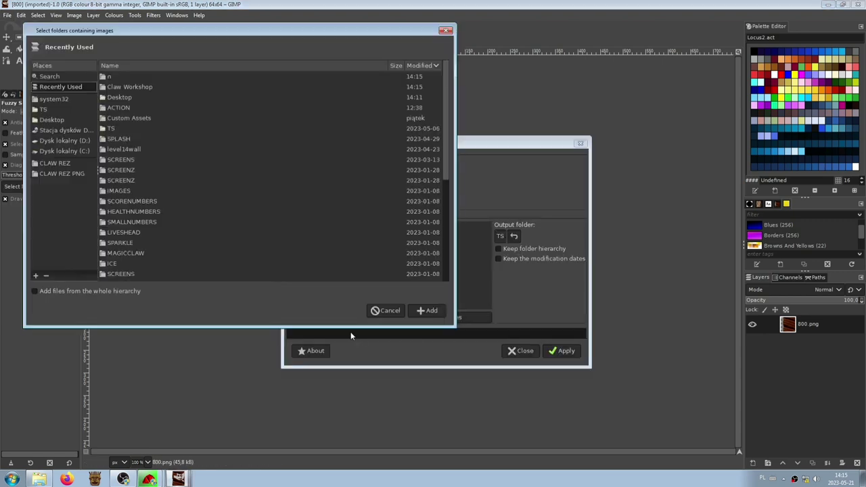
double_click(161, 88)
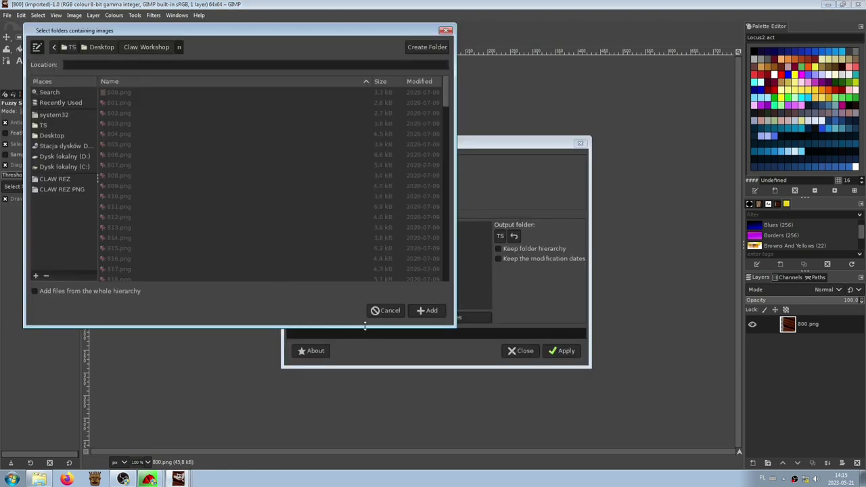
click(427, 310)
- Create a folder named m inside Claw Workshop and set it as the batch output folder
click(500, 235)
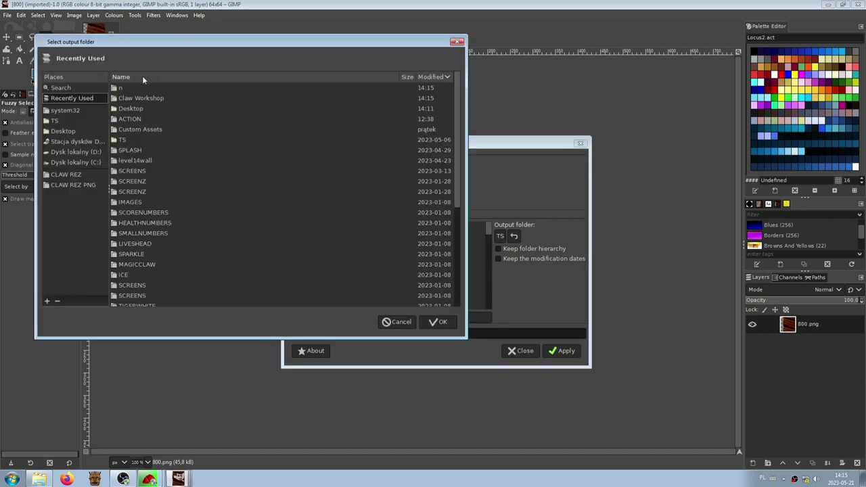
double_click(129, 98)
click(430, 60)
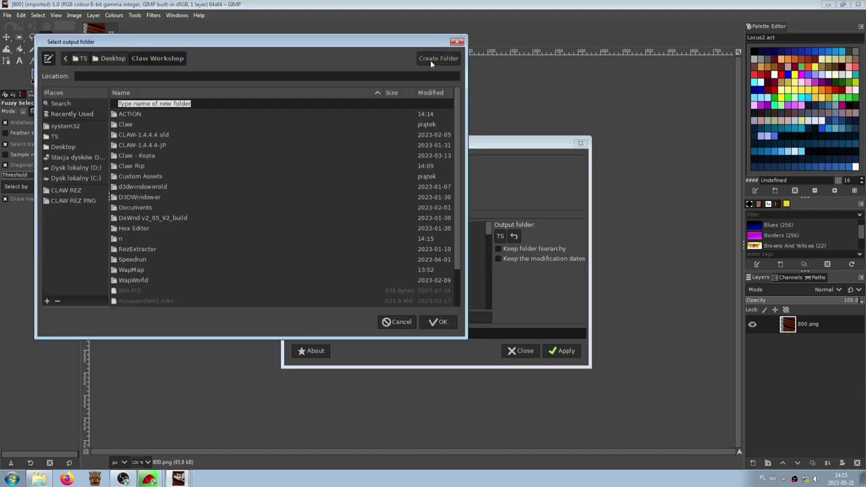
text(m)
key(Return)
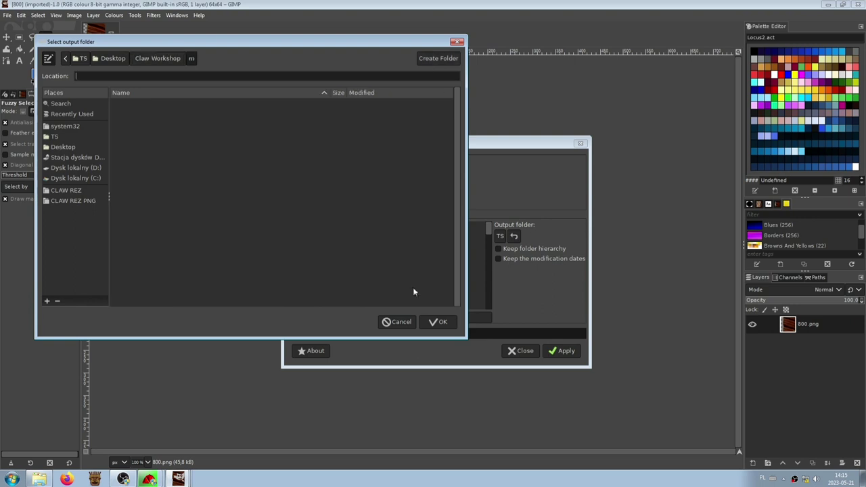
click(437, 322)
- Add the gimp-image-convert-indexed procedure to the manipulation set, using CONVERT-PALETTE-CUSTOM with the palette Level2.act
click(306, 184)
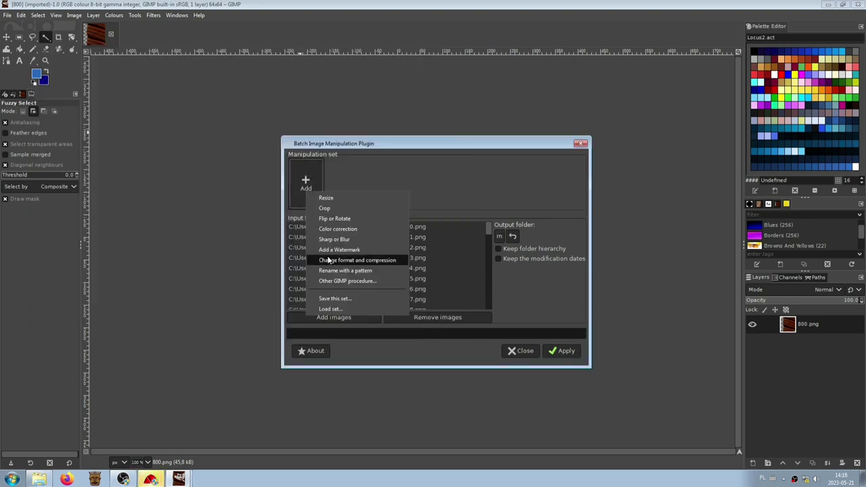
click(342, 283)
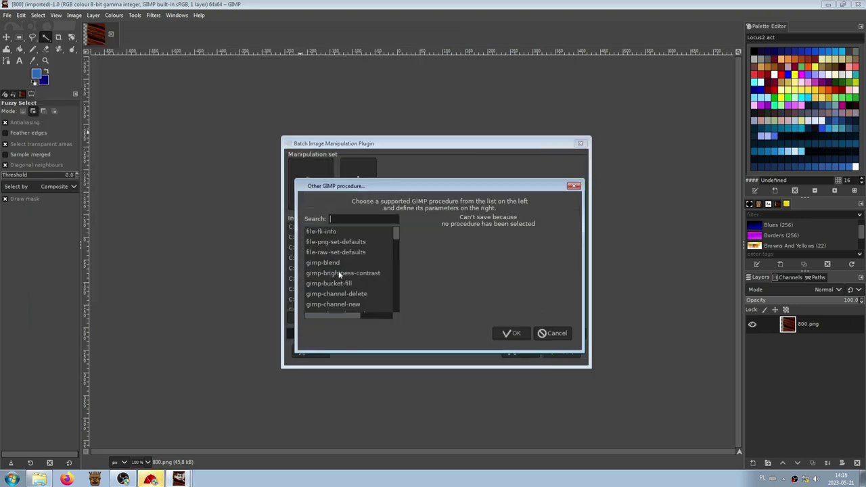
text(inde)
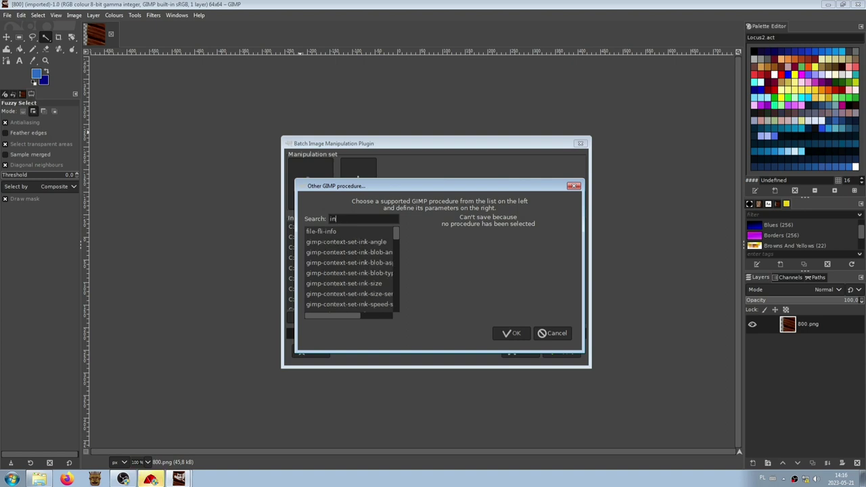
click(348, 242)
click(489, 267)
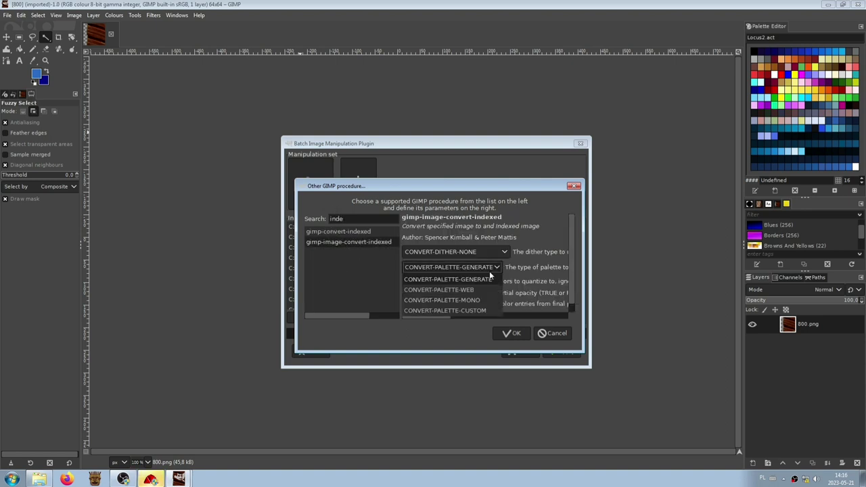
click(485, 309)
scroll(470, 308, down, 1)
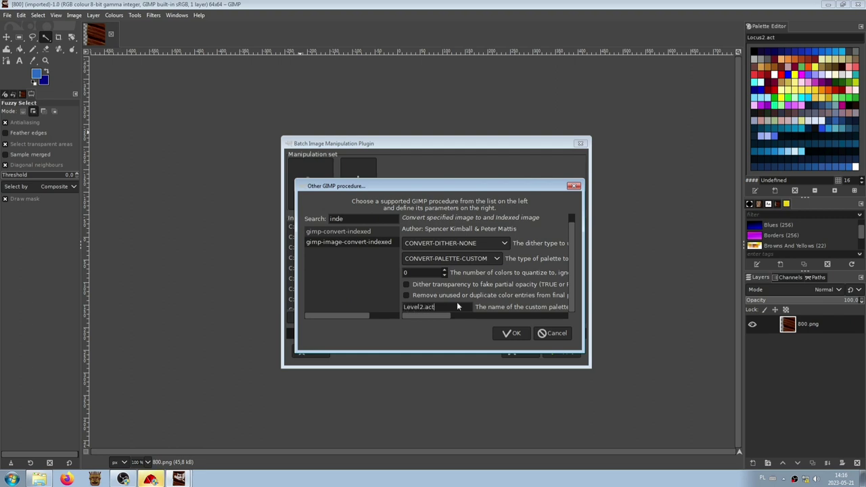
click(515, 335)
- Add the plug-in-exchange procedure to the manipulation set with the target red value set to 16
click(375, 195)
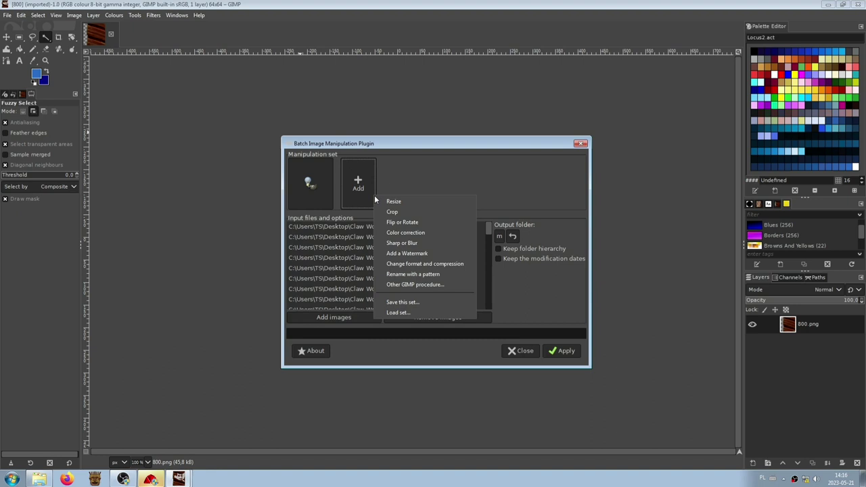
click(418, 288)
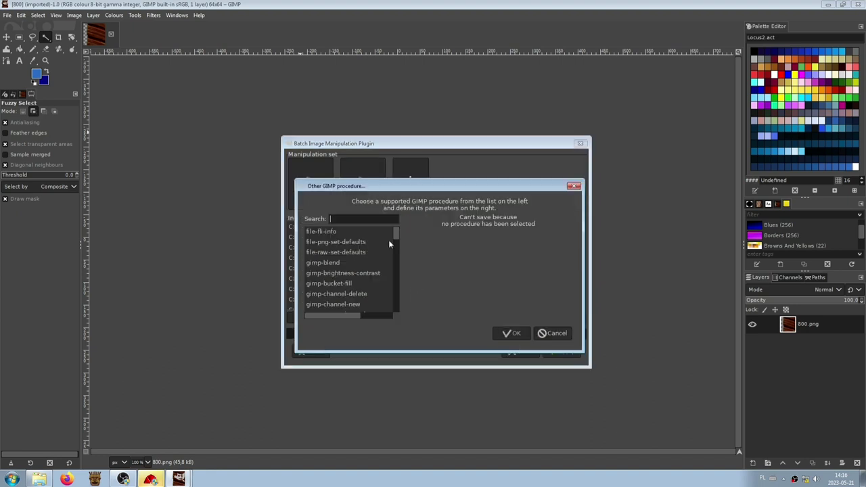
text(exc)
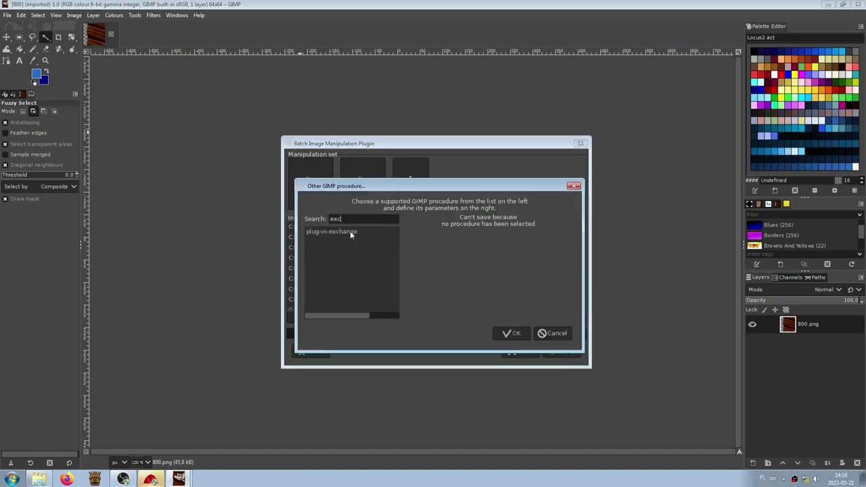
click(338, 231)
scroll(571, 257, down, 3)
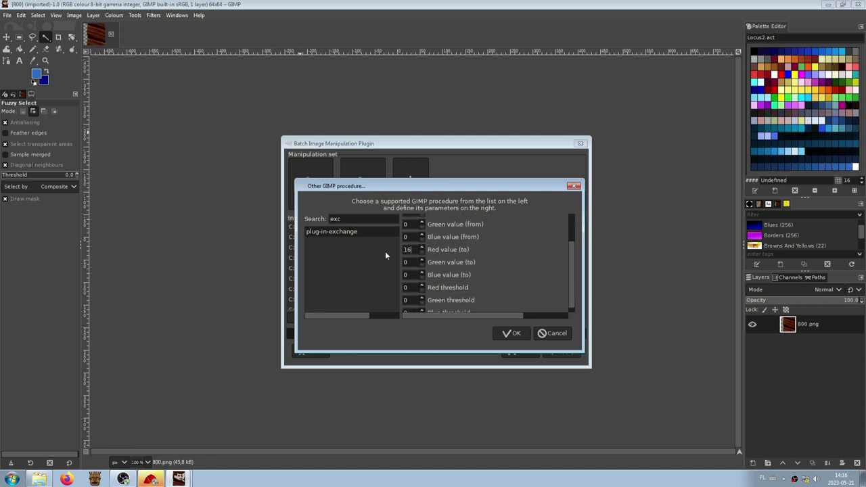
key(Tab)
click(510, 333)
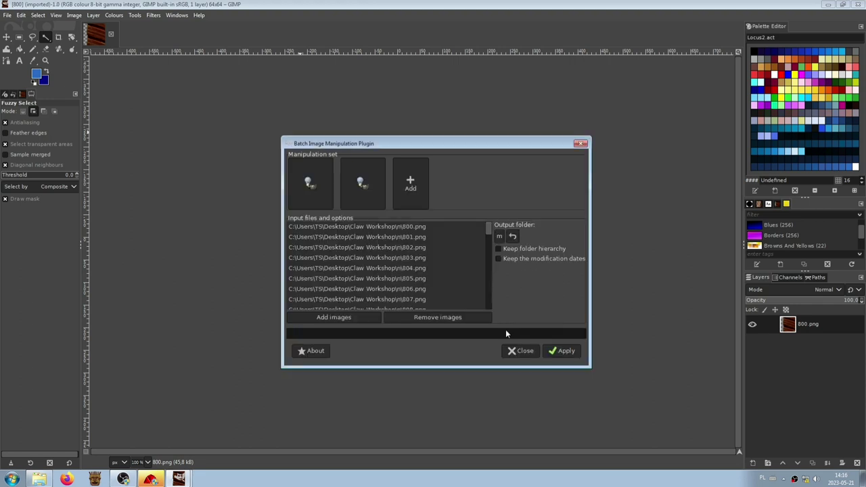
- Add a format change to BMP to the manipulation set and run the batch conversion
click(412, 180)
click(457, 243)
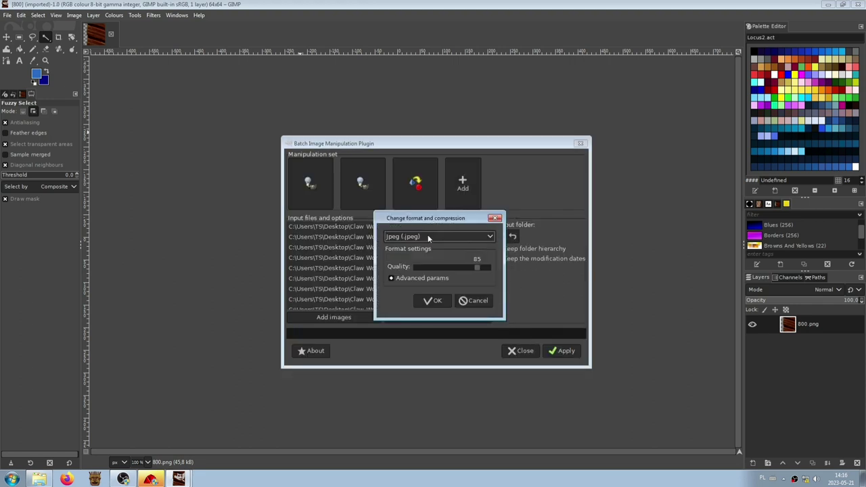
click(428, 236)
click(435, 249)
click(437, 281)
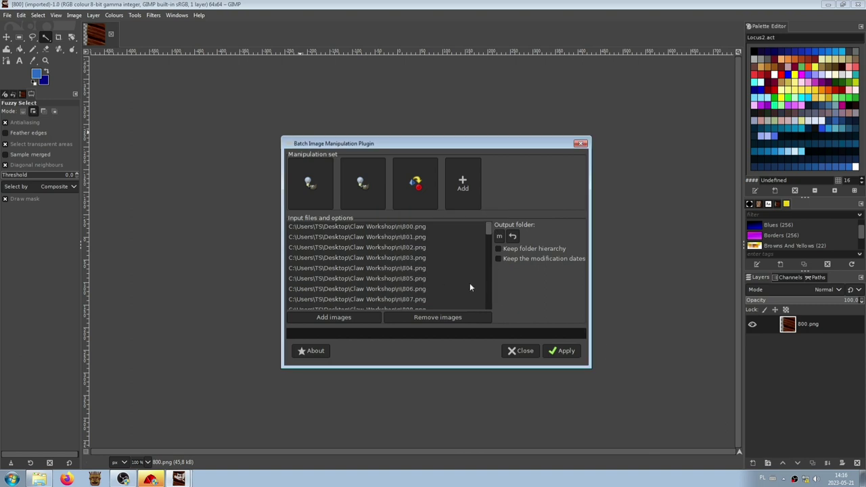
click(563, 350)
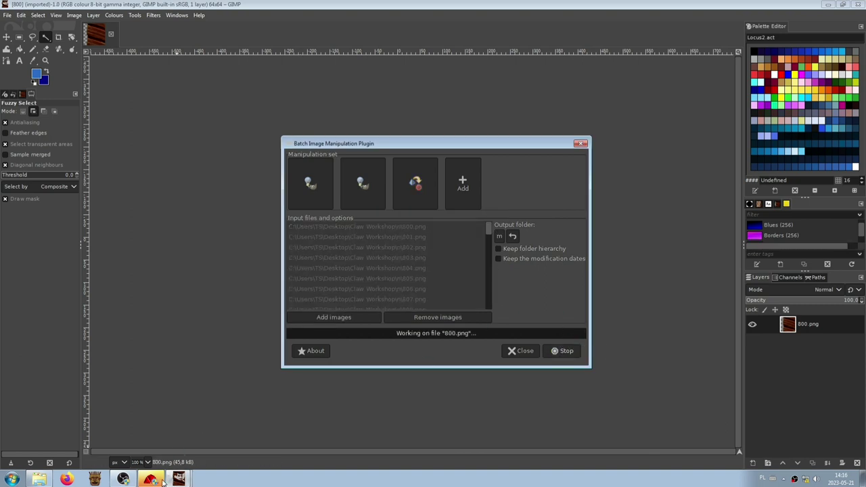
- Close WinRez LT and return to the Claw Workshop folder in the file explorer
click(150, 479)
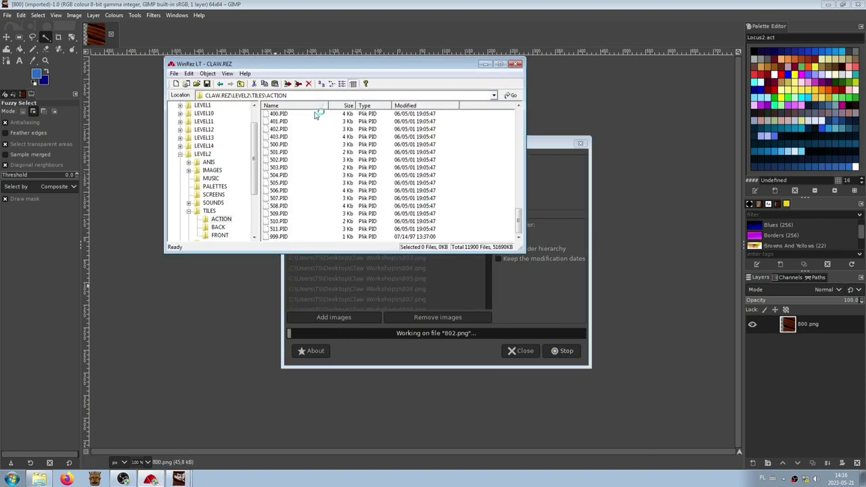
click(517, 64)
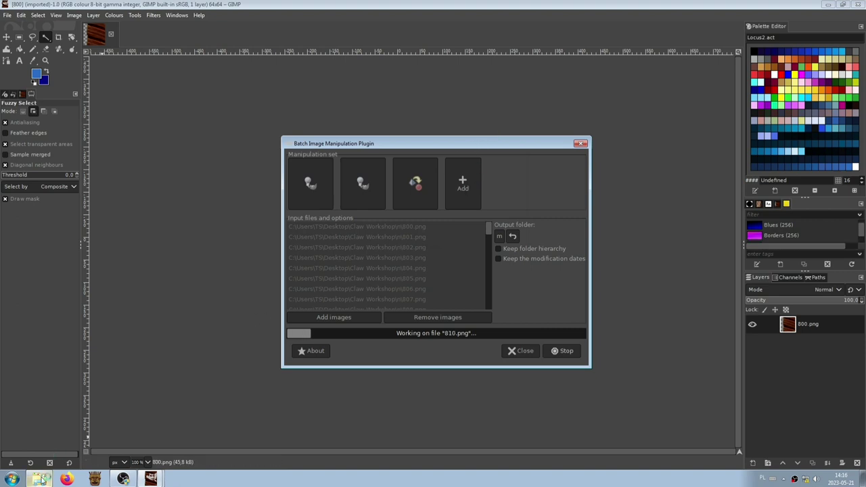
click(39, 479)
click(7, 17)
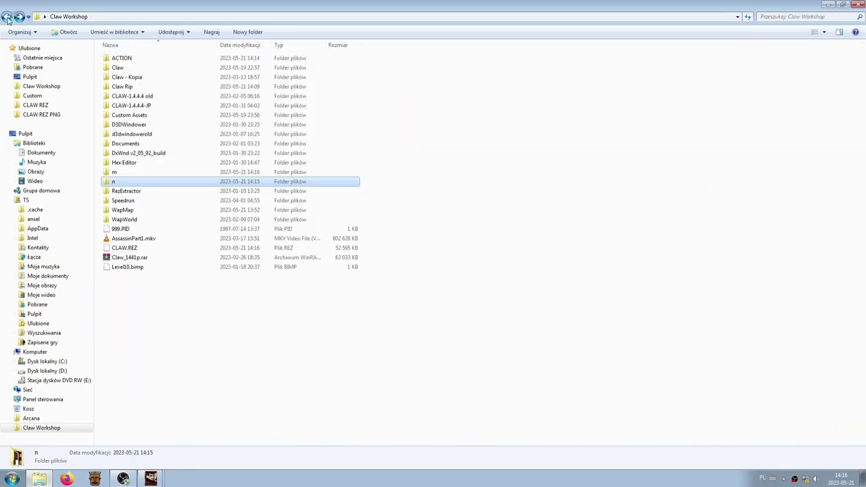
click(173, 296)
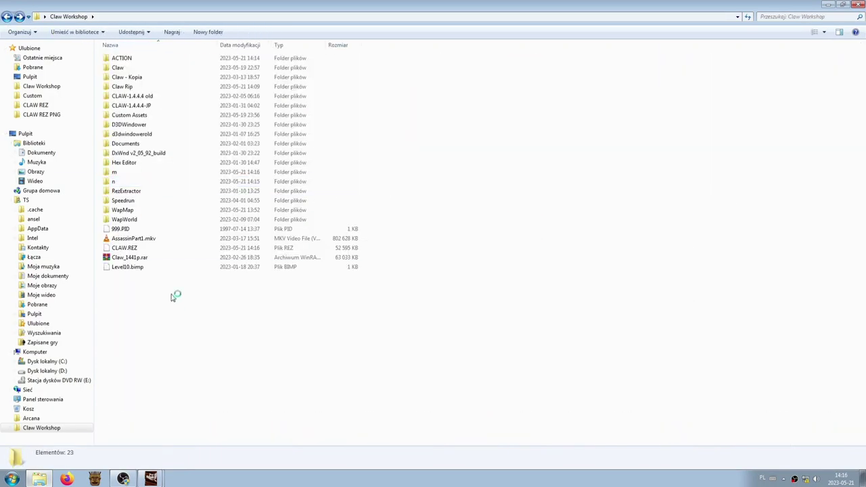
double_click(141, 220)
click(140, 211)
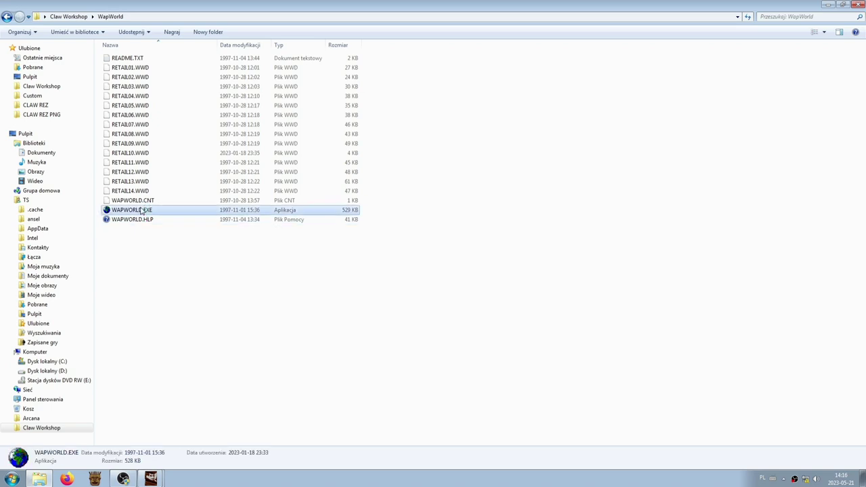
double_click(141, 210)
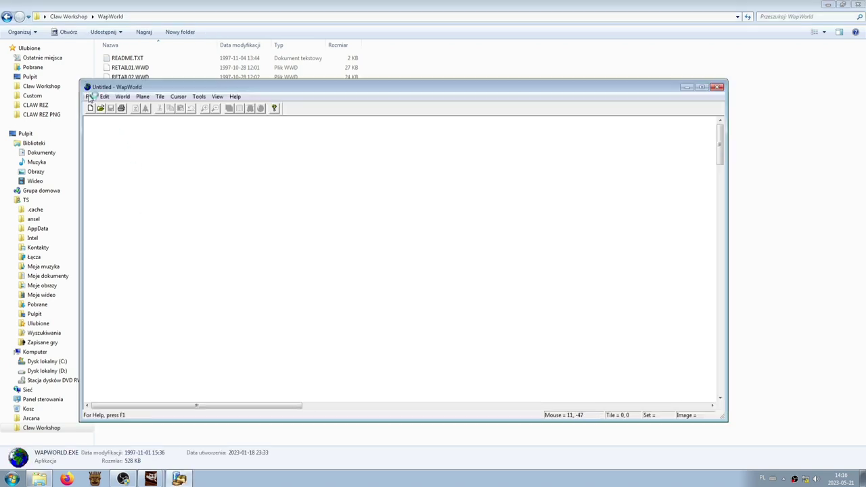
click(718, 87)
- Duplicate the level file Assassin.wwd inside the Claw\Custom folder of Claw Workshop
click(7, 17)
double_click(119, 67)
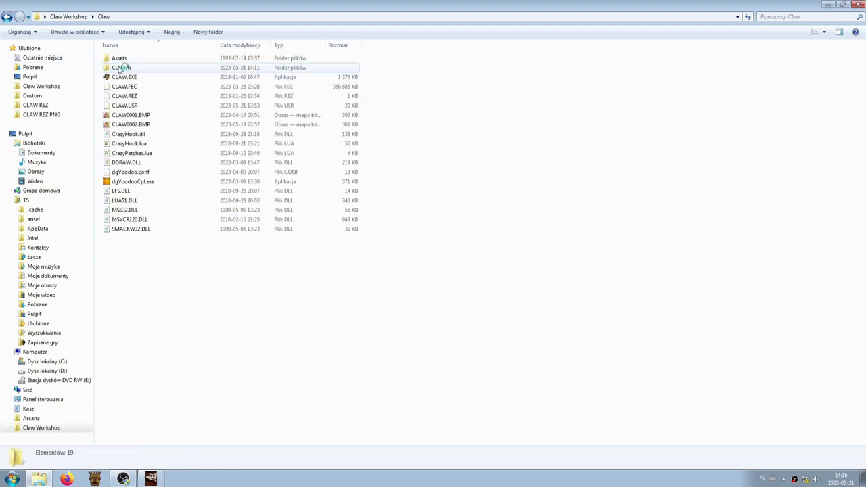
double_click(131, 68)
click(169, 180)
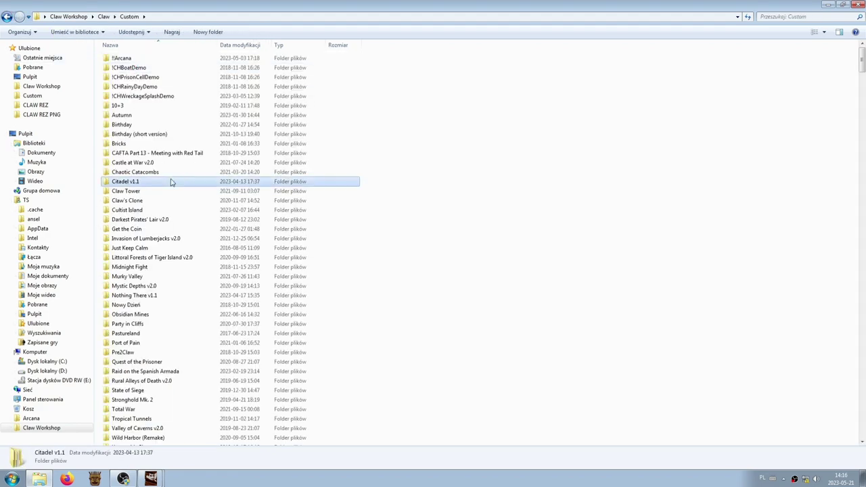
scroll(171, 182, down, 8)
scroll(172, 182, down, 12)
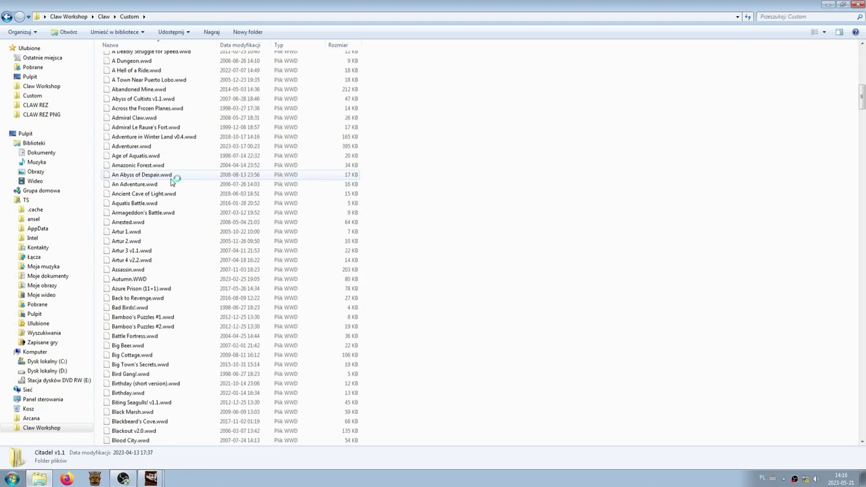
click(140, 271)
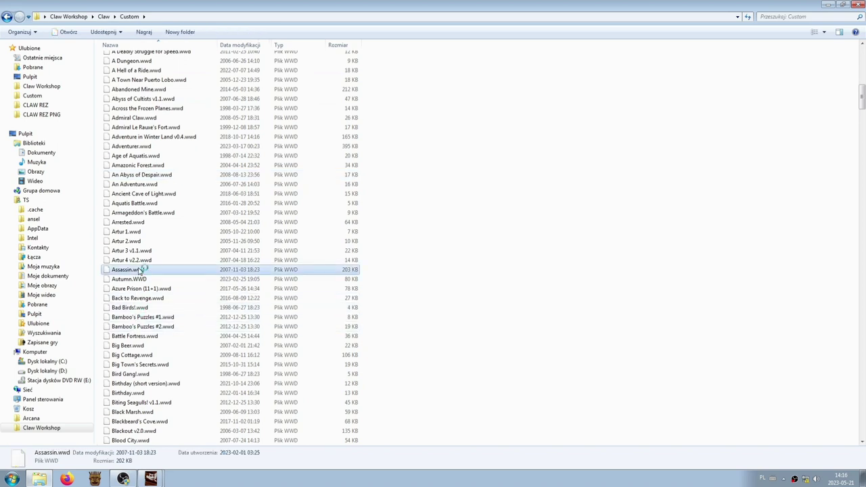
key(ctrl+c)
key(ctrl+v)
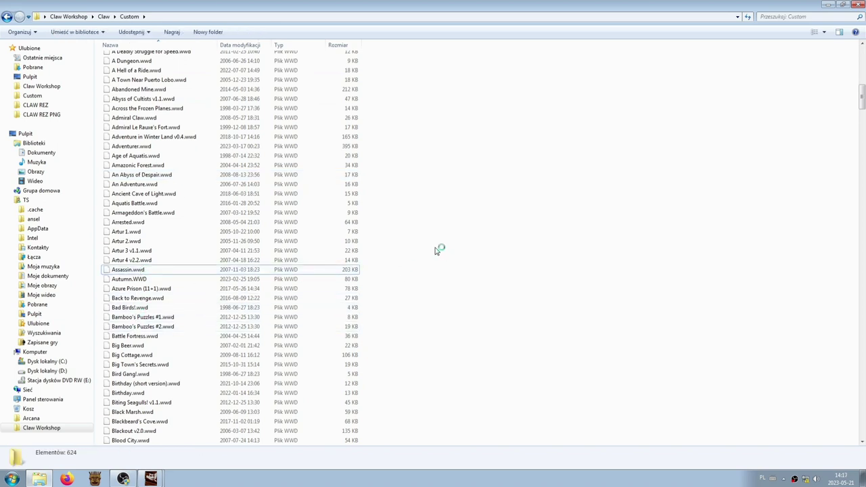
- Rename the duplicated Assassin level file as !Assassin Temp.wwd
right_click(144, 270)
click(183, 415)
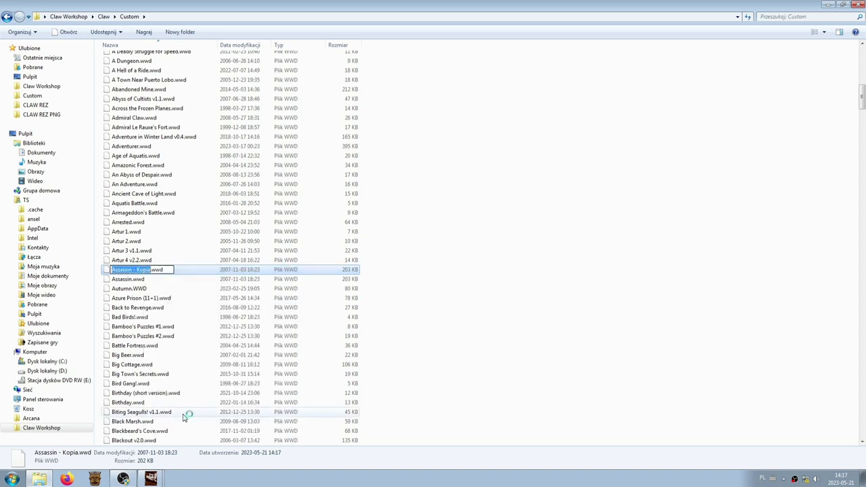
text(!Assa)
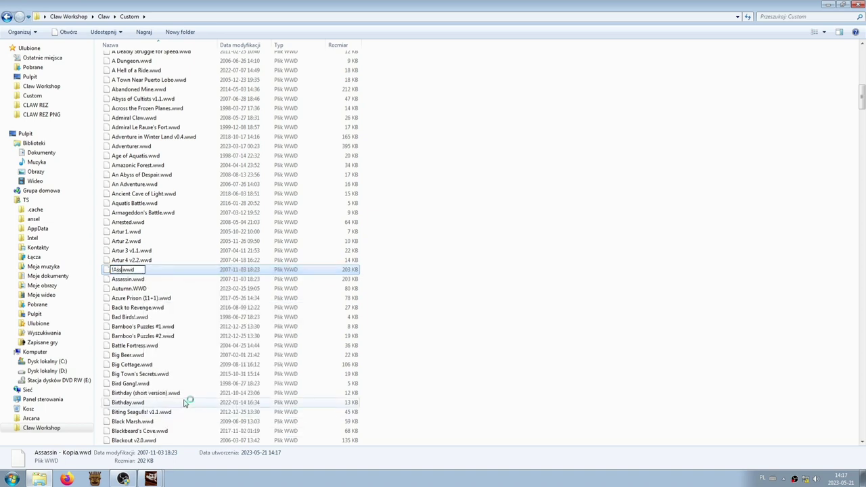
text(ssin Temp)
key(Return)
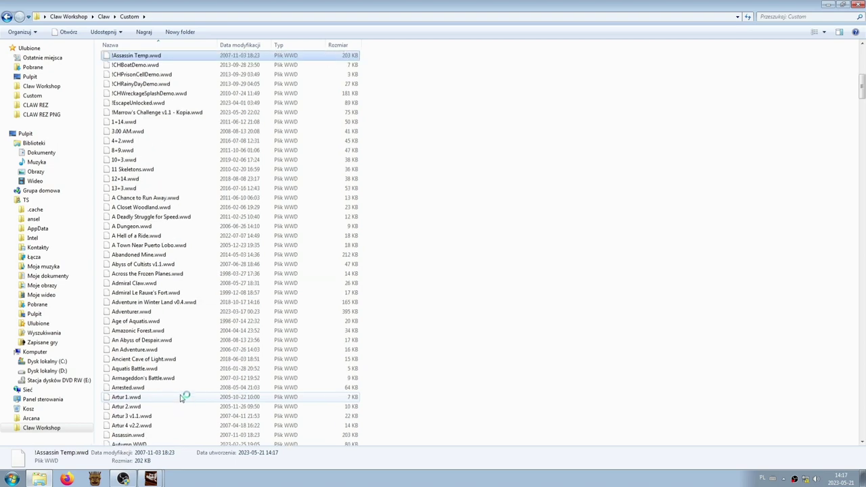
- Create a folder named !Assassin Temp in the Custom folder and open it
scroll(427, 170, up, 5)
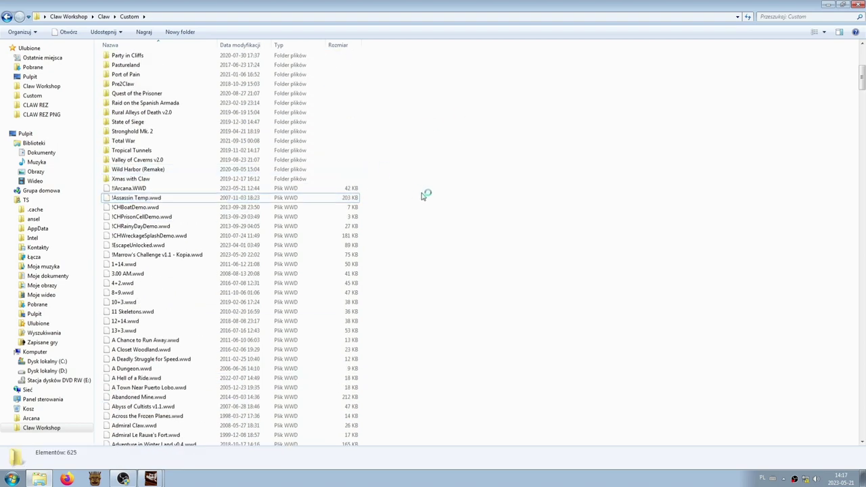
right_click(423, 195)
mouse_move(489, 288)
click(548, 293)
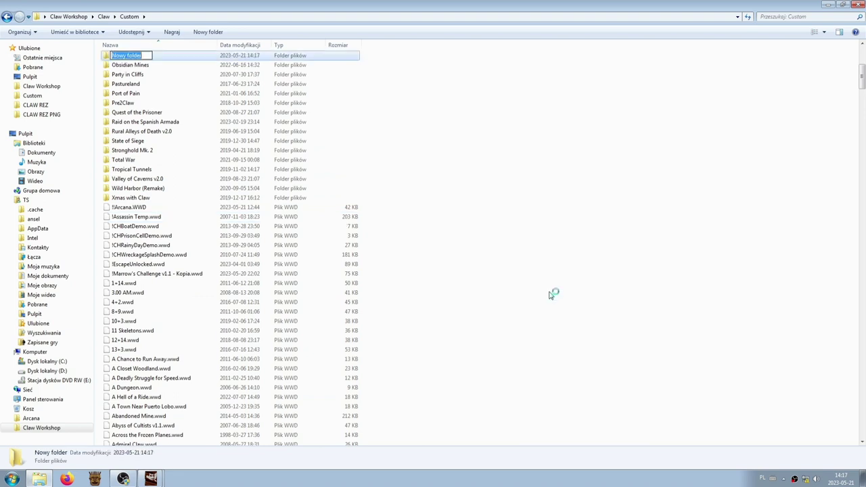
text(!As)
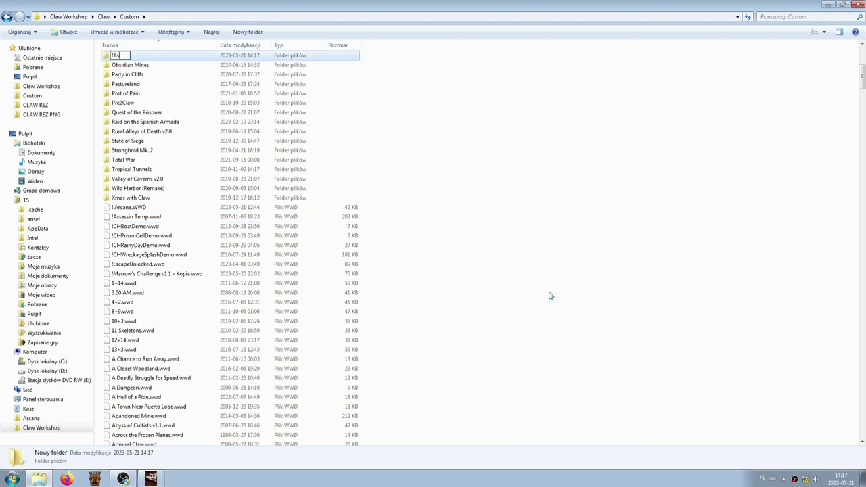
text(sassin Temp)
key(Return)
key(Return)
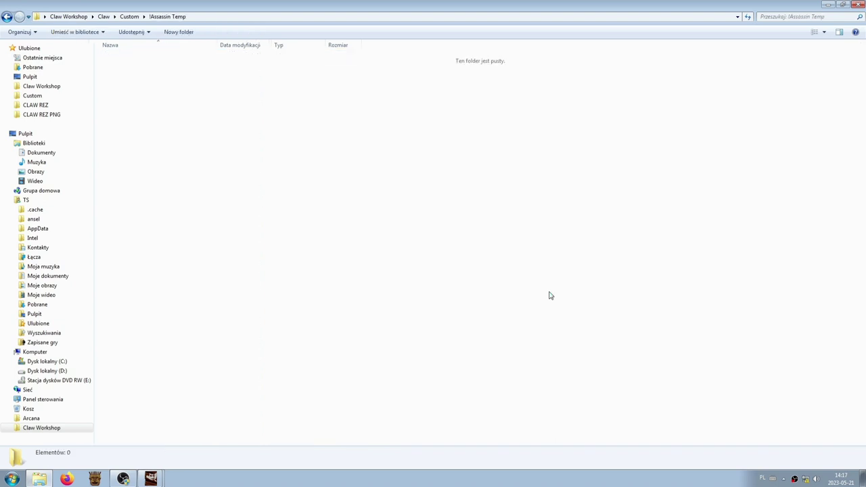
- Create a folder named TILES inside !Assassin Temp and open it
right_click(212, 86)
click(336, 198)
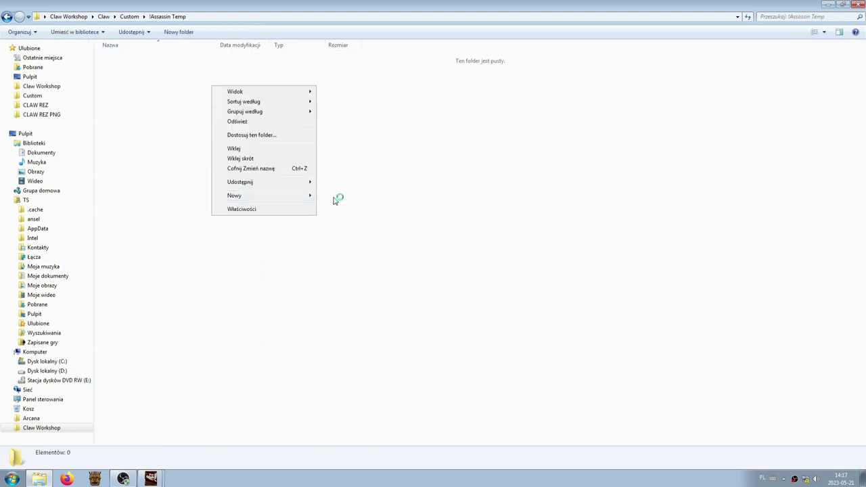
text(TILES)
key(Return)
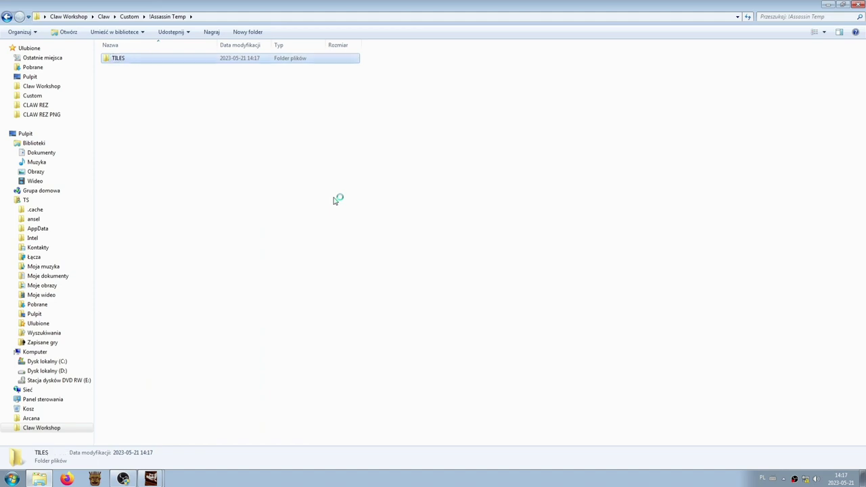
key(Return)
- Create a folder named ACTION inside TILES and open it
right_click(334, 197)
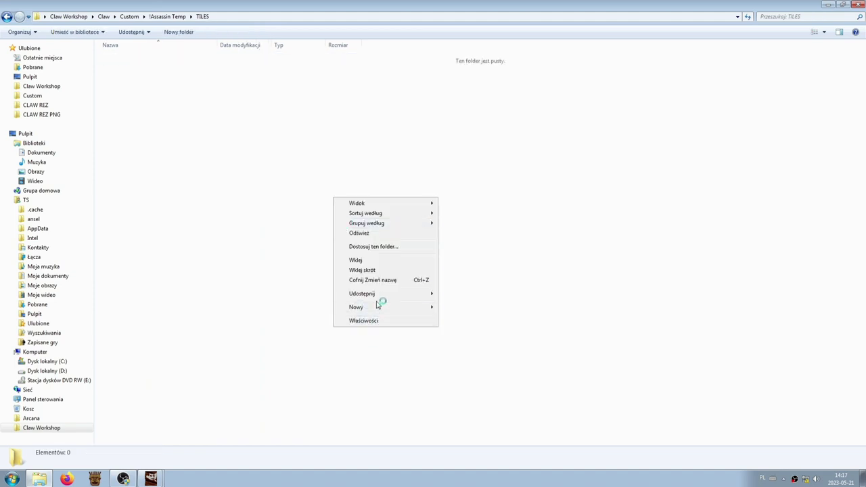
mouse_move(385, 311)
click(460, 307)
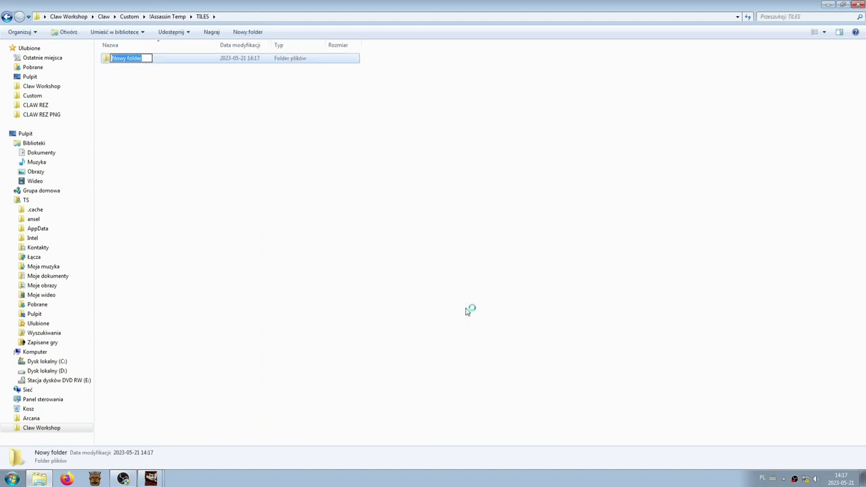
text(ACTION)
key(Return)
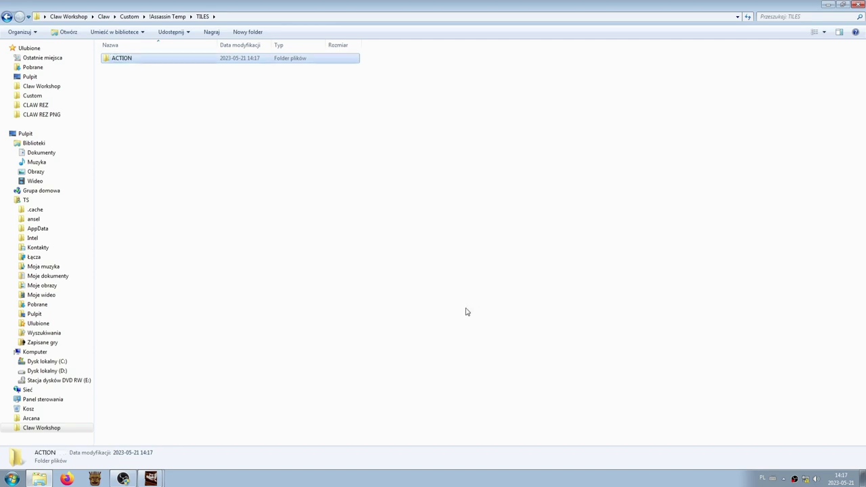
key(Return)
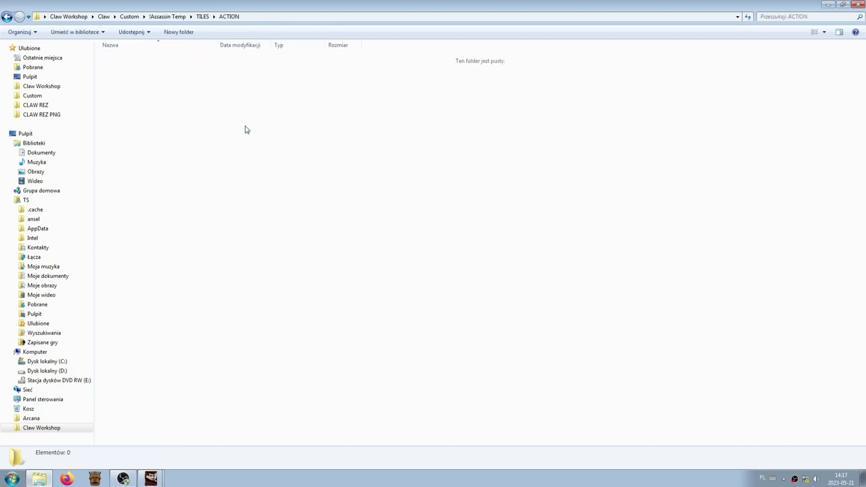
- Open the m folder in Claw Workshop and examine the converted BMP tiles
click(6, 17)
click(6, 16)
click(7, 16)
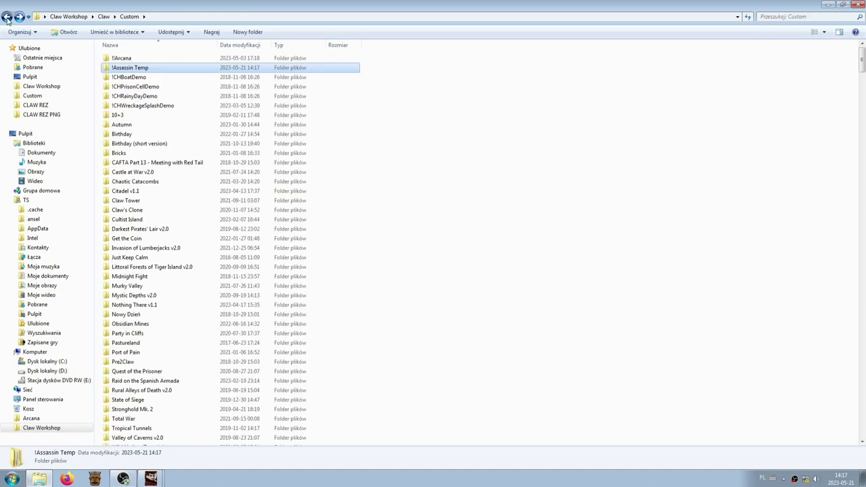
click(7, 17)
click(7, 17)
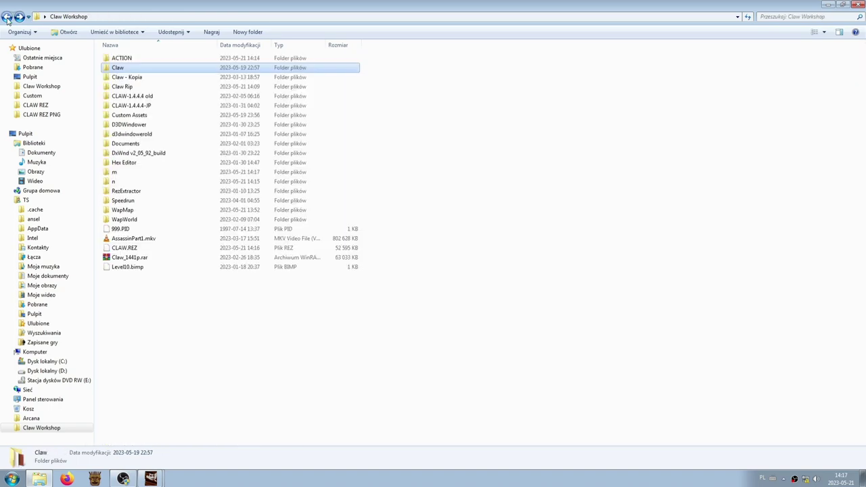
click(125, 181)
double_click(125, 181)
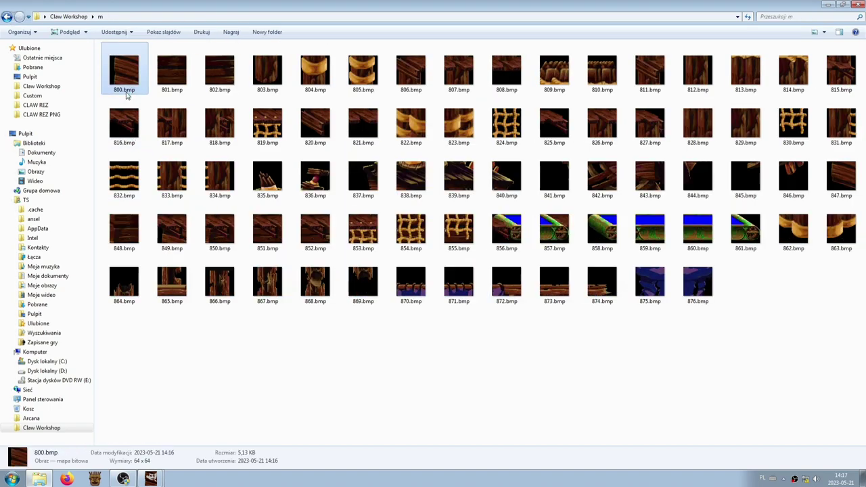
key(ctrl+a)
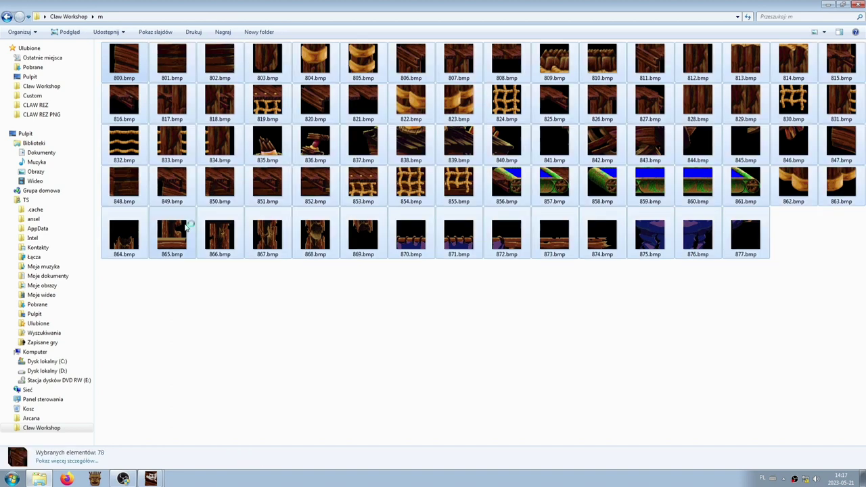
click(260, 303)
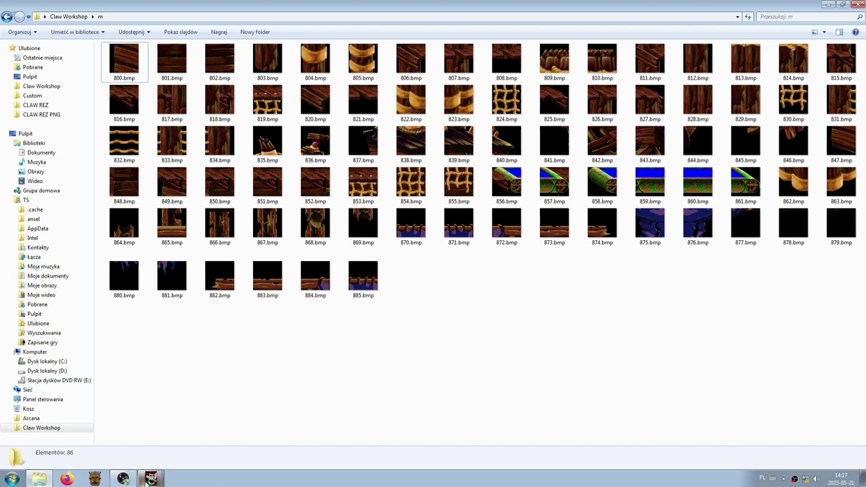
- Close the batch plug-in and GIMP, and return to the Claw Workshop folder
click(149, 477)
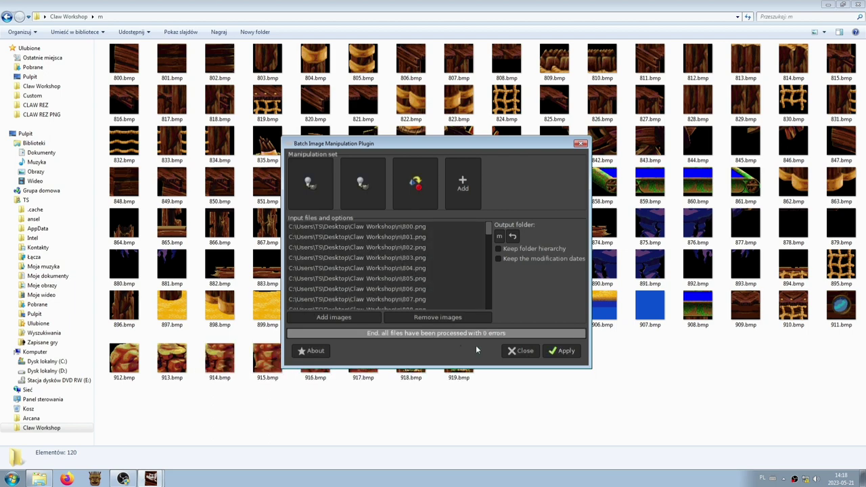
click(523, 351)
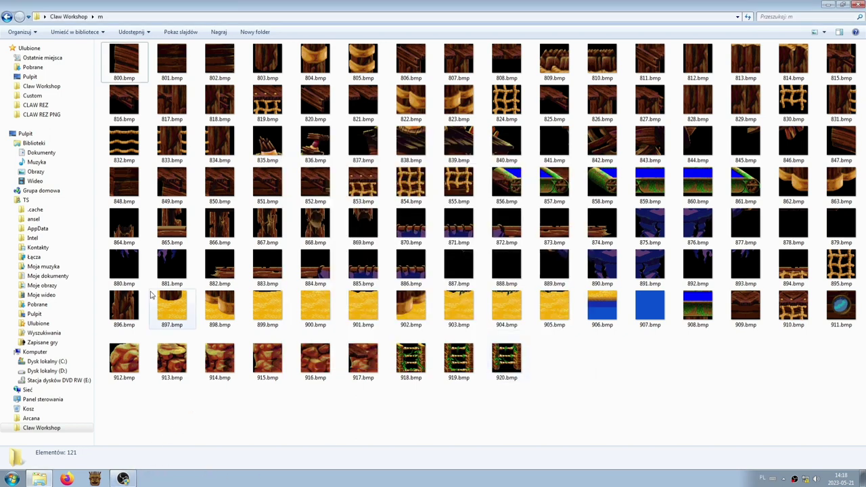
click(7, 18)
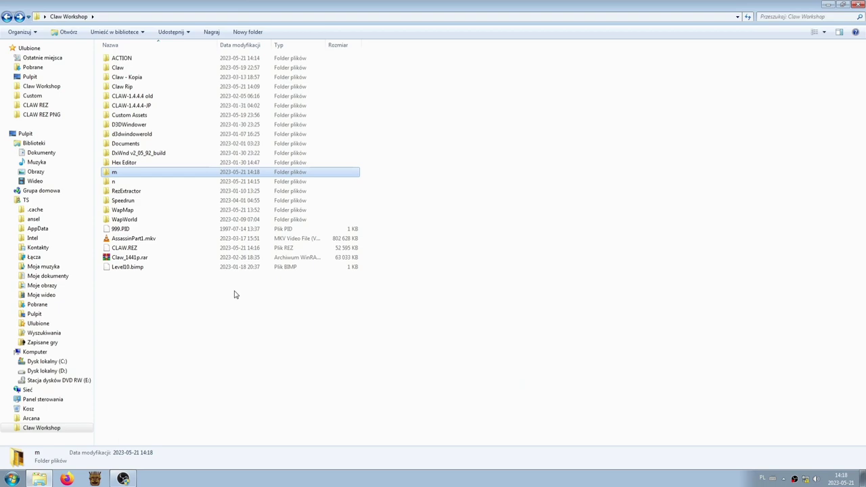
- Cut all the converted BMP tiles from the m folder in Claw Workshop
double_click(108, 173)
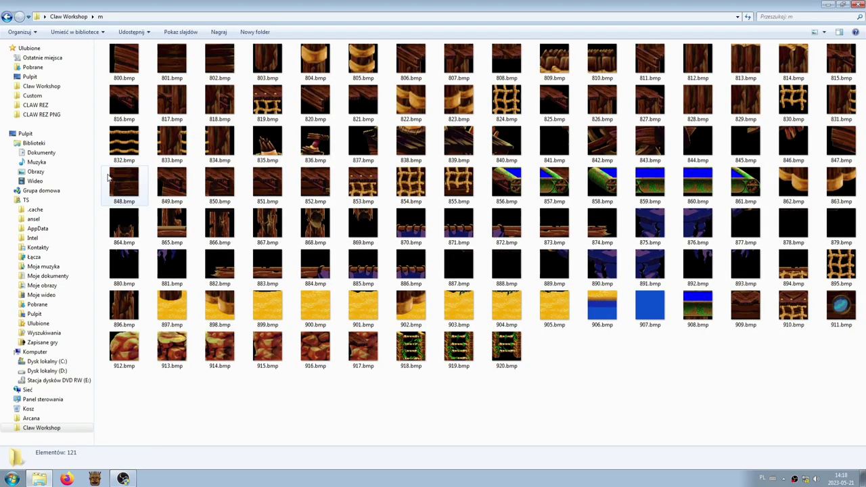
key(ctrl+a)
key(ctrl+x)
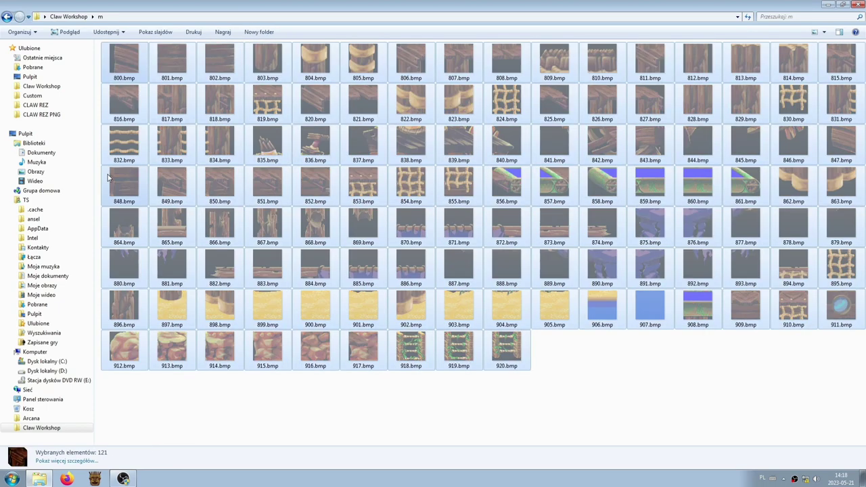
- Paste the cut BMP tiles into the Claw\Custom\!Assassin Temp\TILES\ACTION folder and look through them
click(7, 18)
double_click(125, 68)
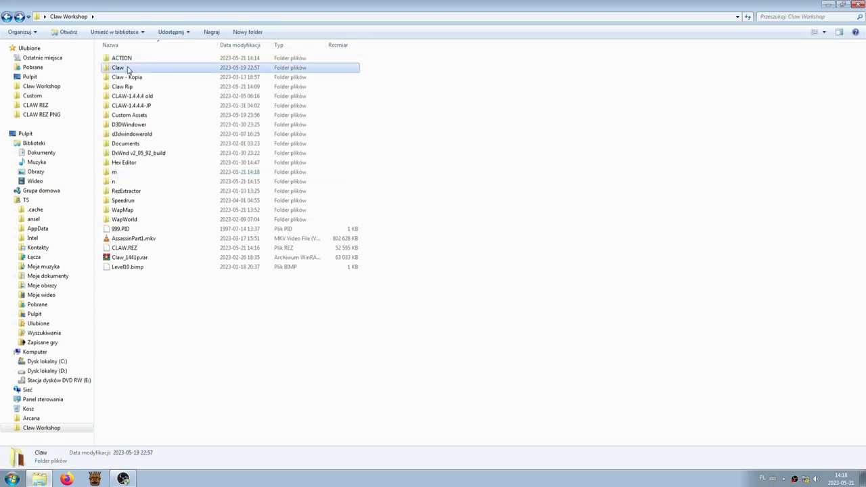
double_click(127, 67)
double_click(127, 67)
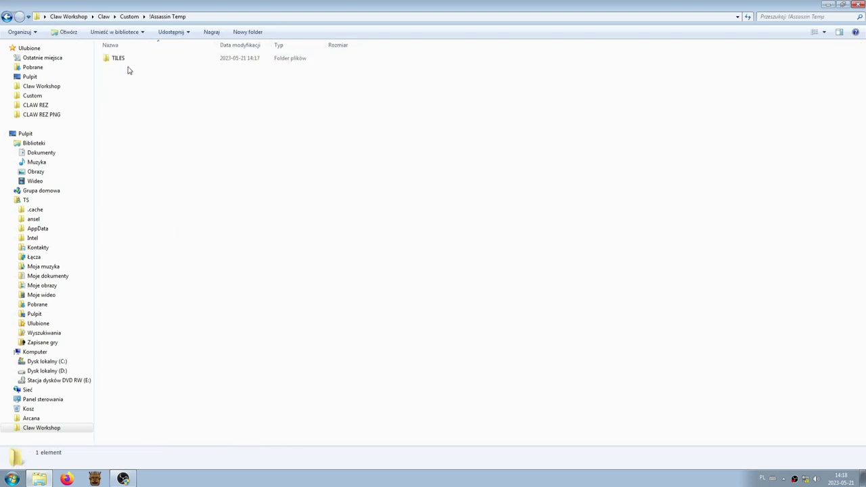
double_click(126, 59)
click(125, 60)
double_click(125, 60)
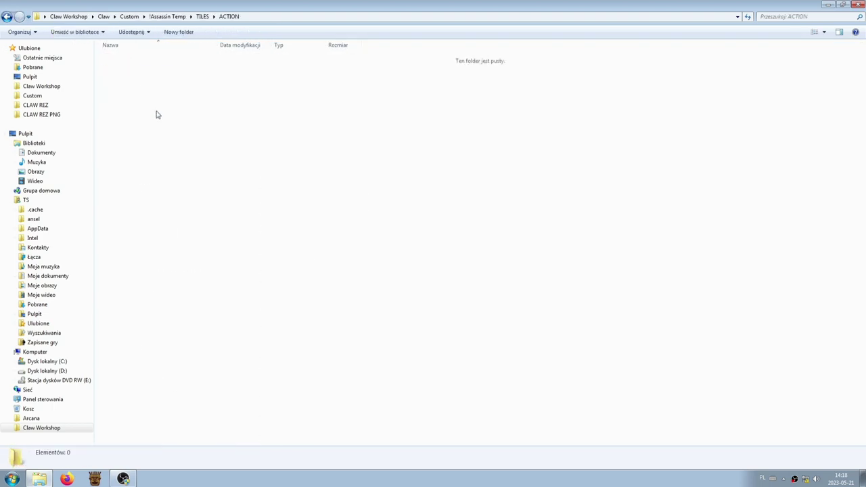
key(ctrl+v)
click(435, 193)
scroll(223, 250, down, 20)
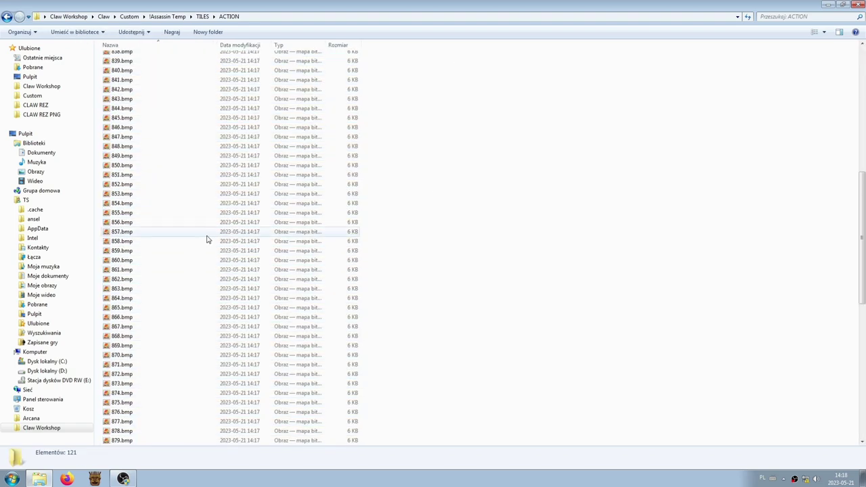
scroll(138, 185, down, 14)
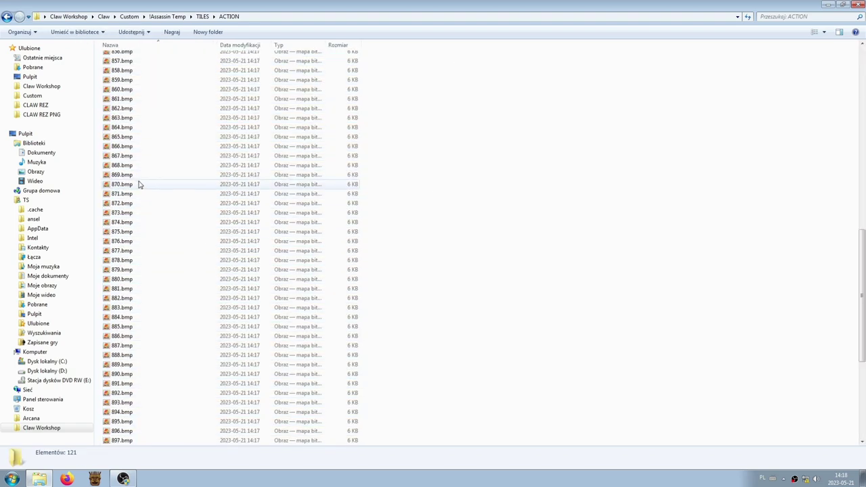
- Return to the Claw Workshop folder and delete the leftover n and m folders
click(7, 16)
click(6, 16)
click(6, 16)
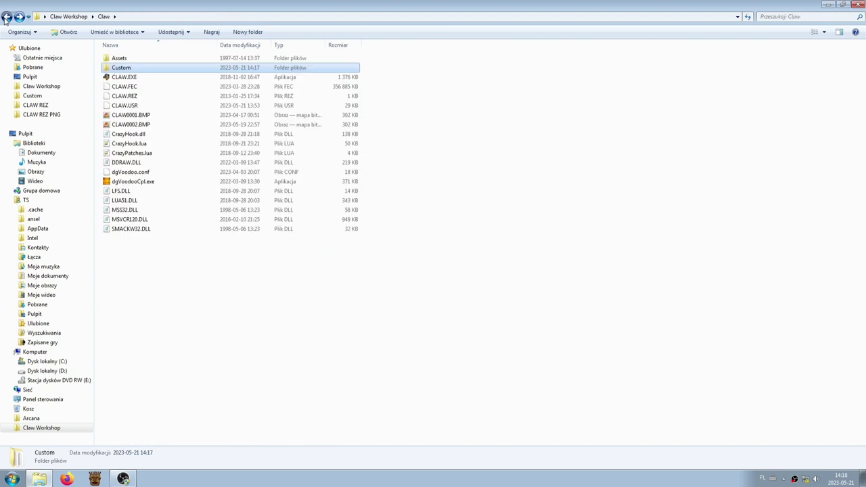
click(7, 16)
click(116, 181)
key(Delete)
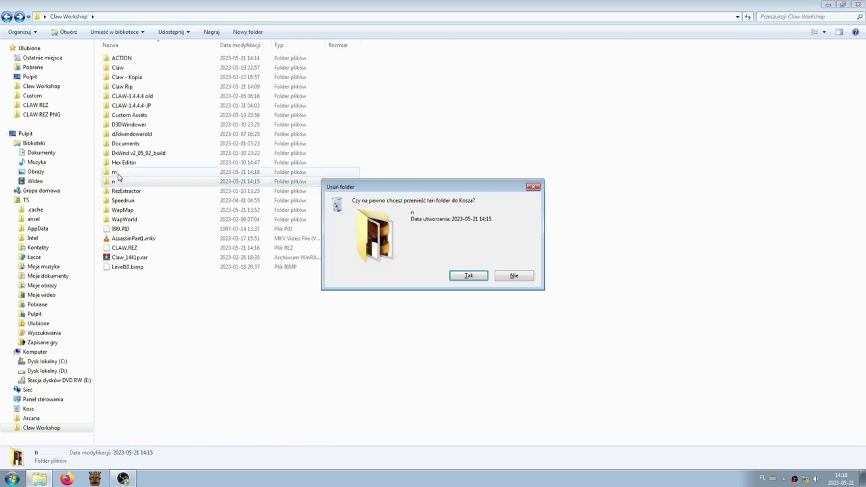
key(Return)
key(Delete)
key(Return)
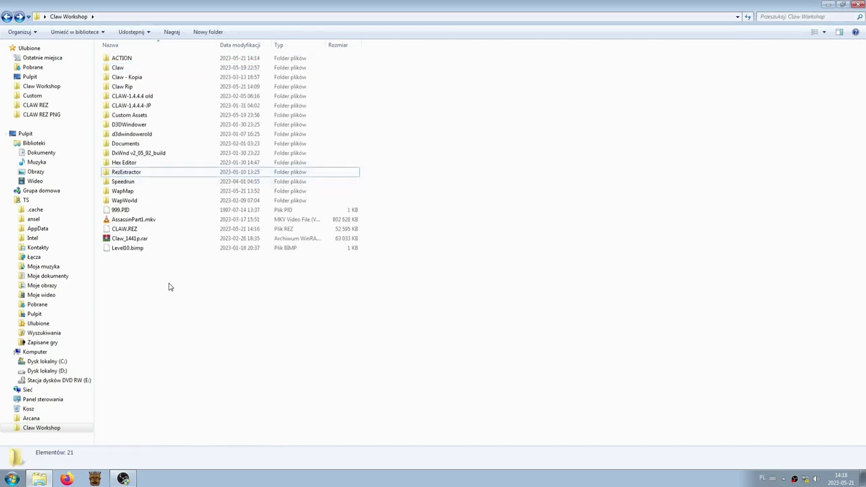
- Launch WAPWORLD.EXE from the WapWorld folder and open !Assassin Temp.wwd from the Custom folder
double_click(136, 200)
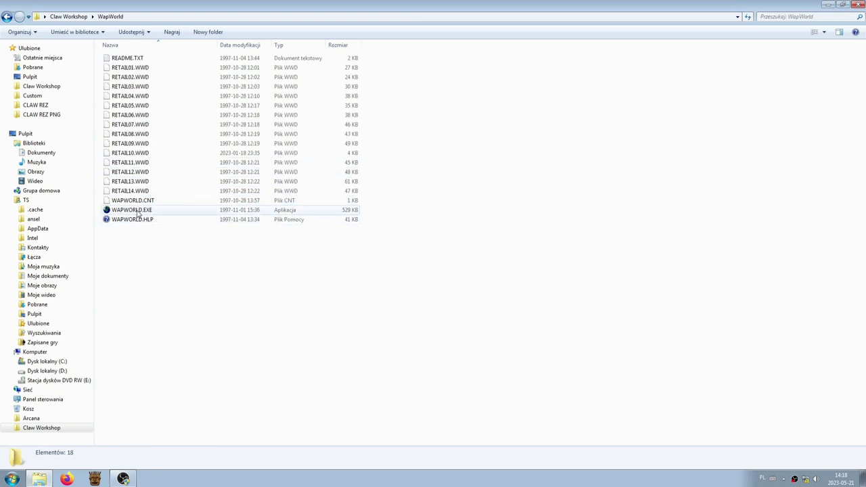
double_click(115, 211)
click(101, 109)
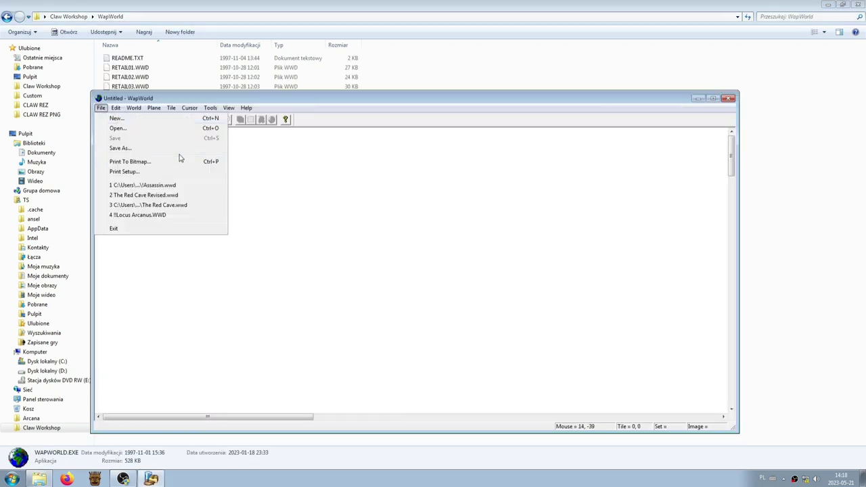
click(125, 129)
scroll(366, 268, down, 5)
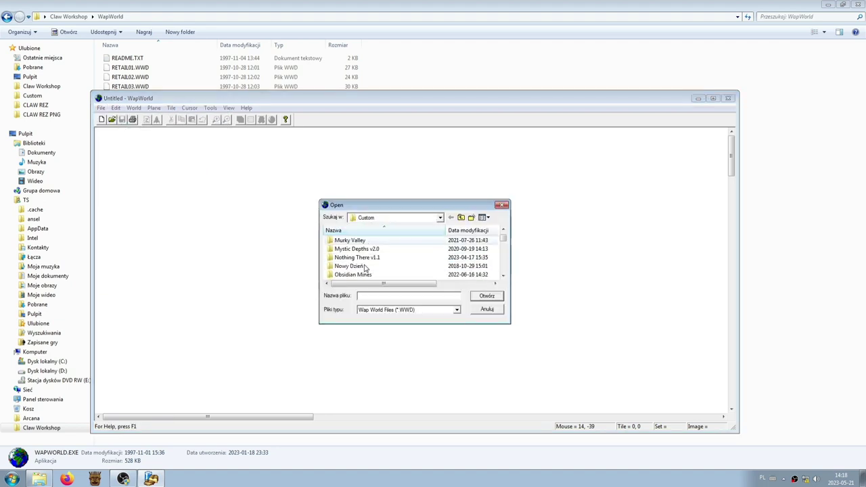
scroll(365, 269, down, 6)
click(356, 258)
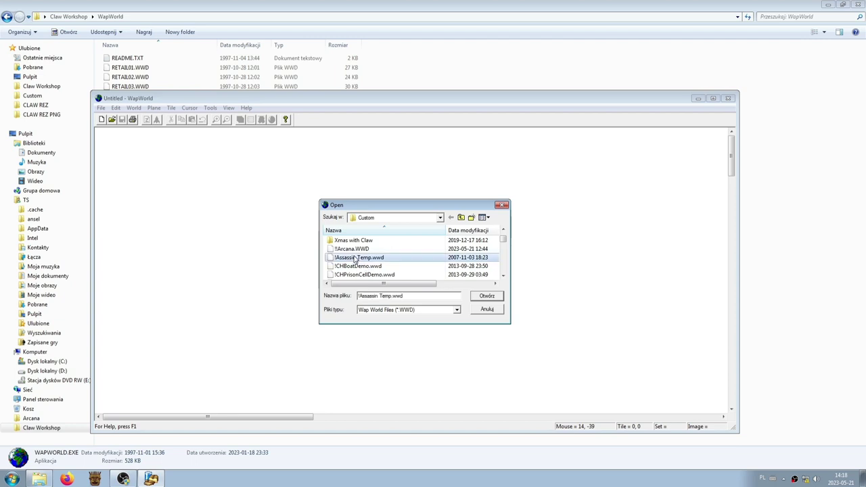
click(479, 297)
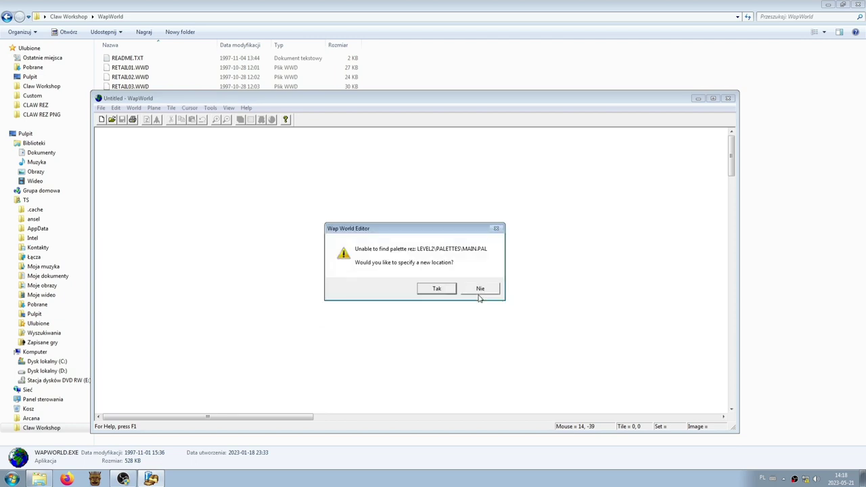
- Agree to specify a new palette location and copy the path of the Claw Workshop folder that holds CLAW.REZ
click(440, 290)
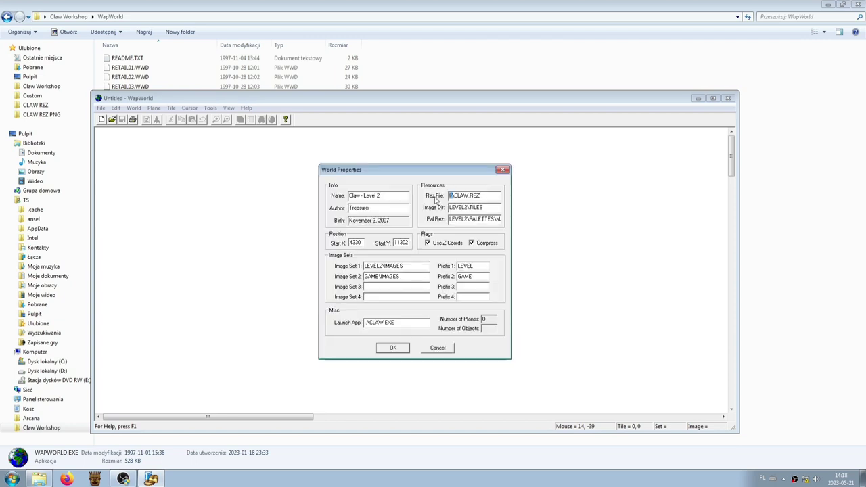
click(5, 17)
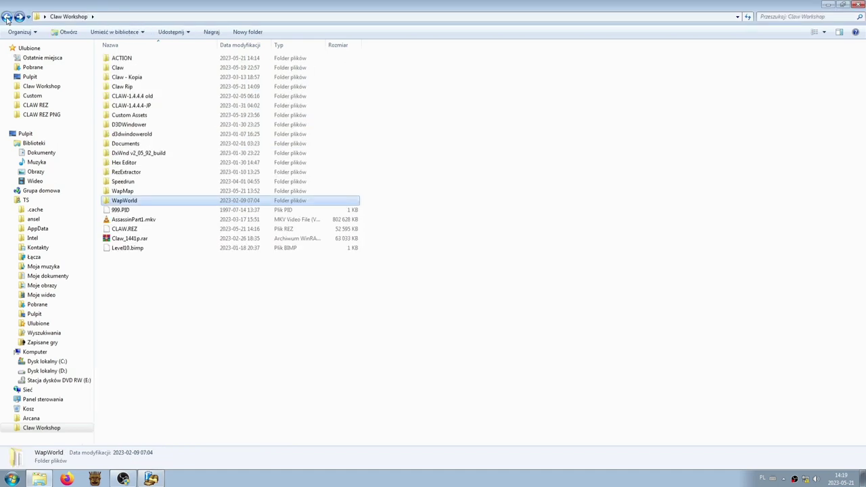
click(124, 230)
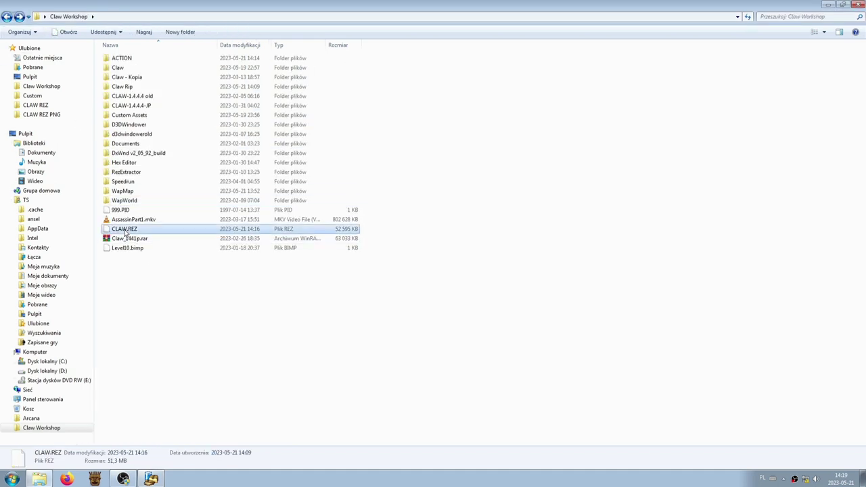
right_click(124, 231)
click(173, 393)
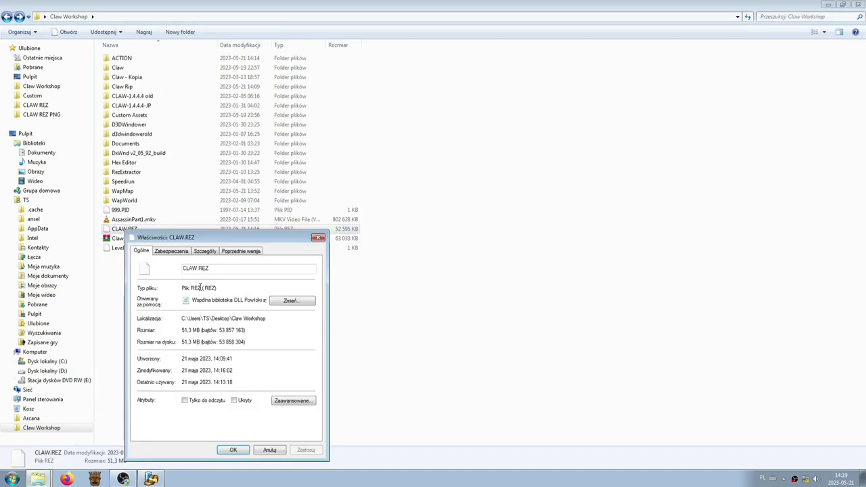
click(317, 238)
click(126, 19)
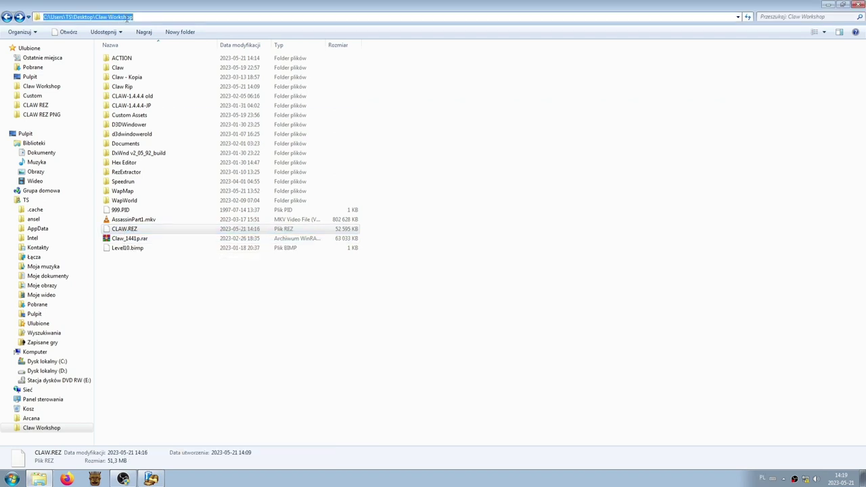
click(179, 303)
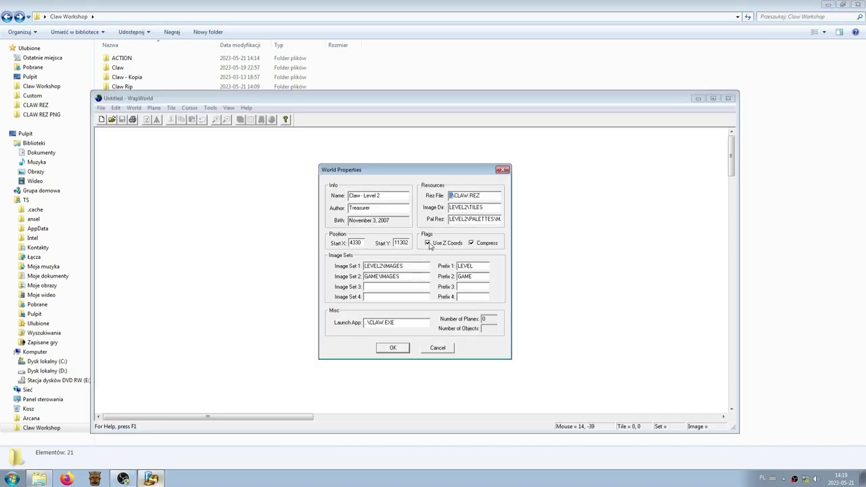
- Point the world's Rez File to CLAW.REZ in the Claw Workshop folder and accept the world properties
key(ctrl+v)
drag(487, 195, 533, 195)
click(485, 196)
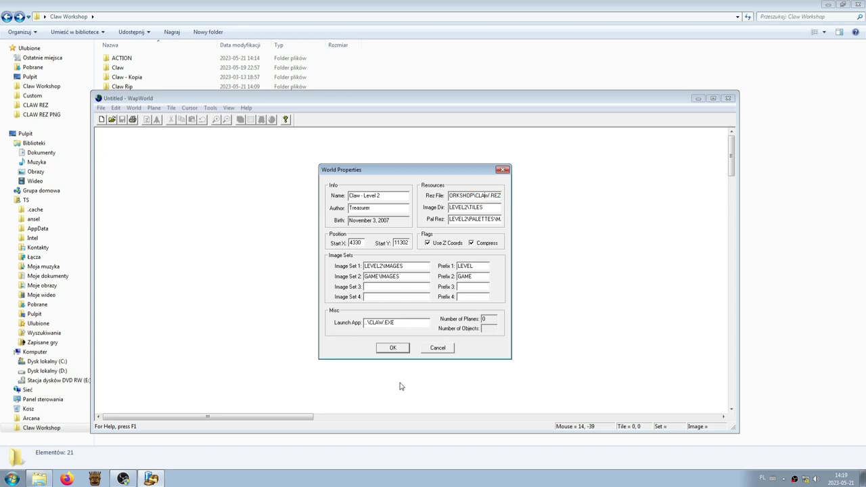
click(393, 347)
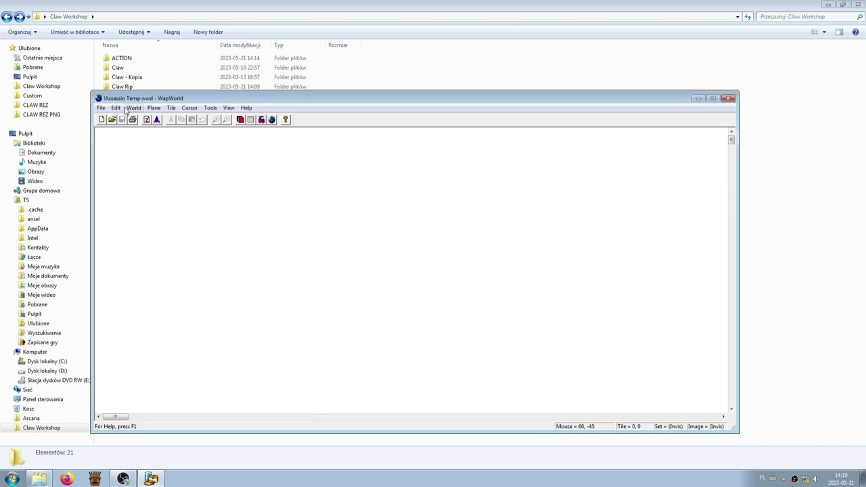
- Switch tile 999 to the Double type in the tile properties, accept the change, and exit WapWorld
click(115, 108)
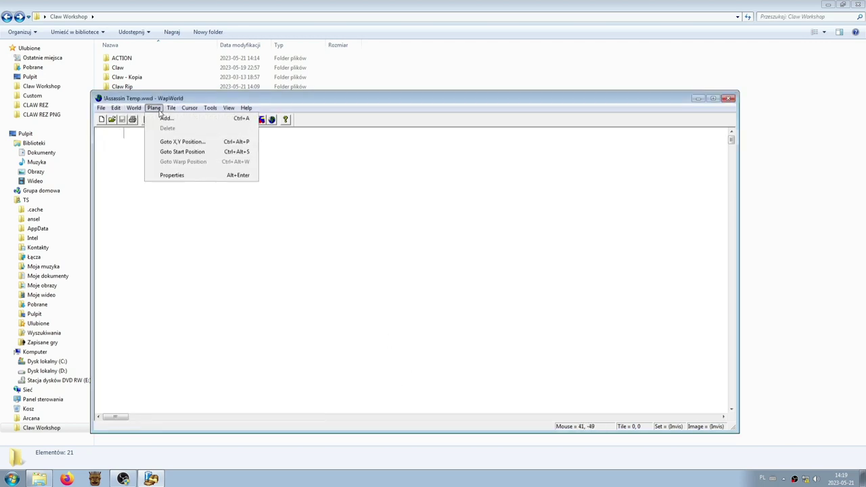
mouse_move(171, 108)
click(193, 239)
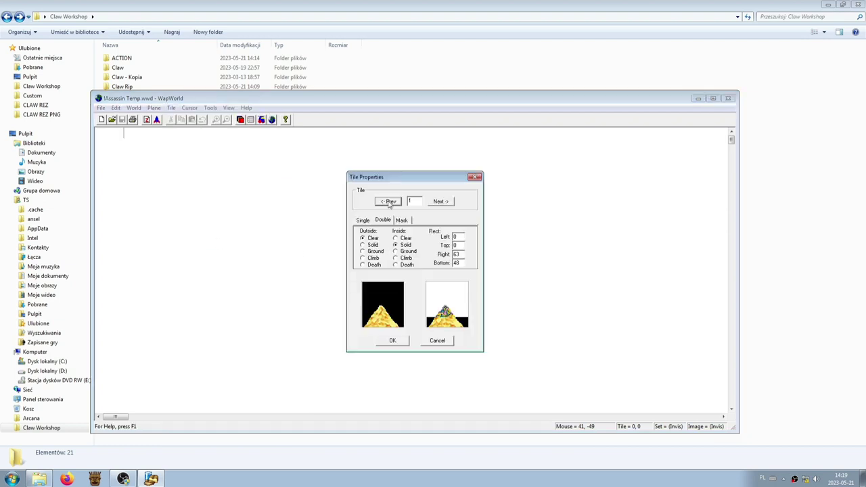
click(389, 201)
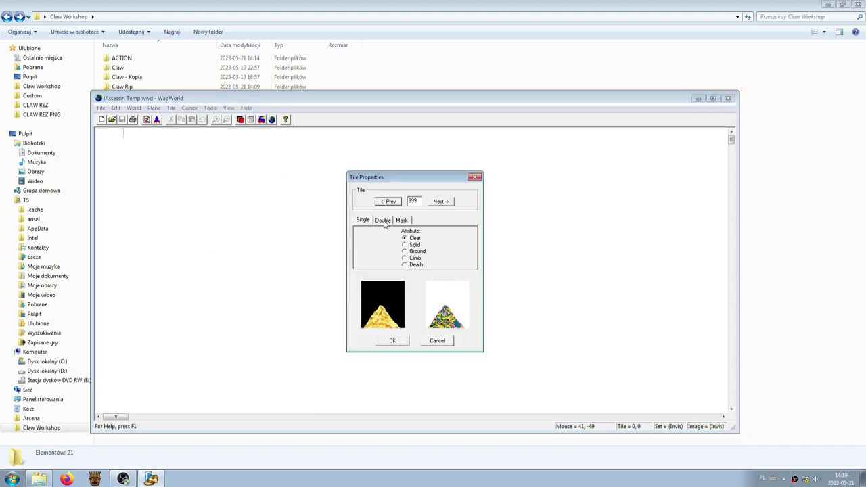
click(383, 220)
click(404, 344)
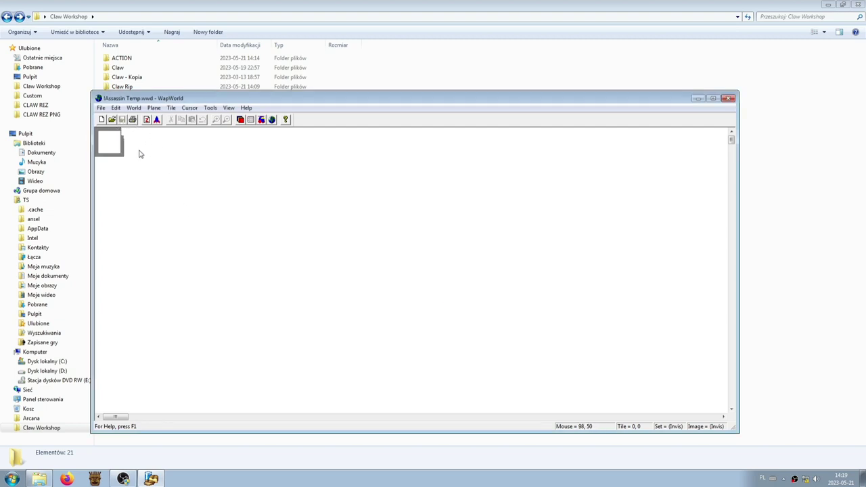
click(101, 108)
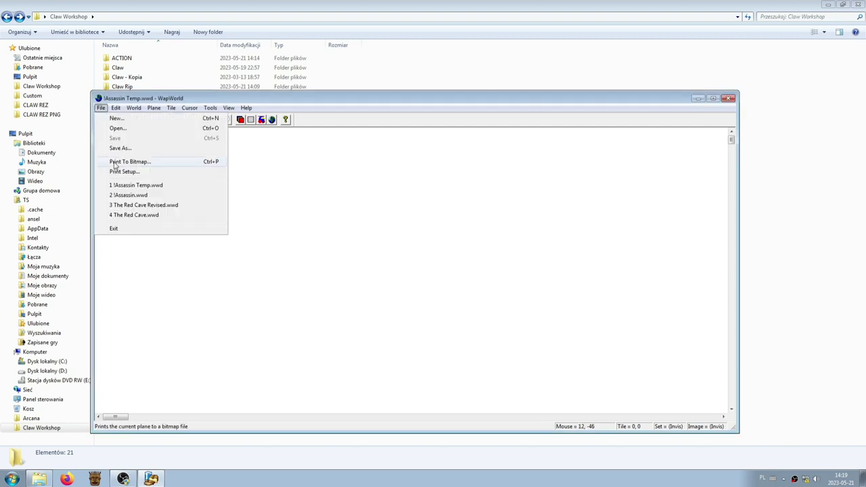
click(132, 232)
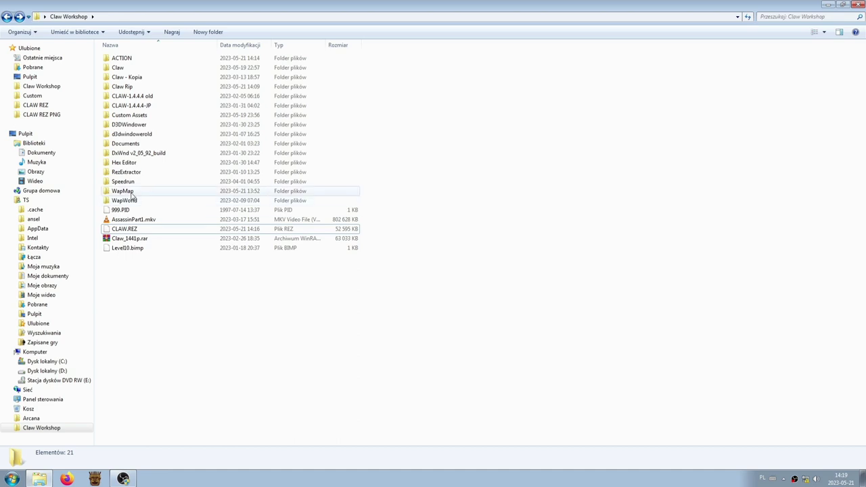
- Launch WapMap from the Claw Workshop folder and open the last used level, !Assassin Temp.wwd
double_click(130, 192)
double_click(131, 134)
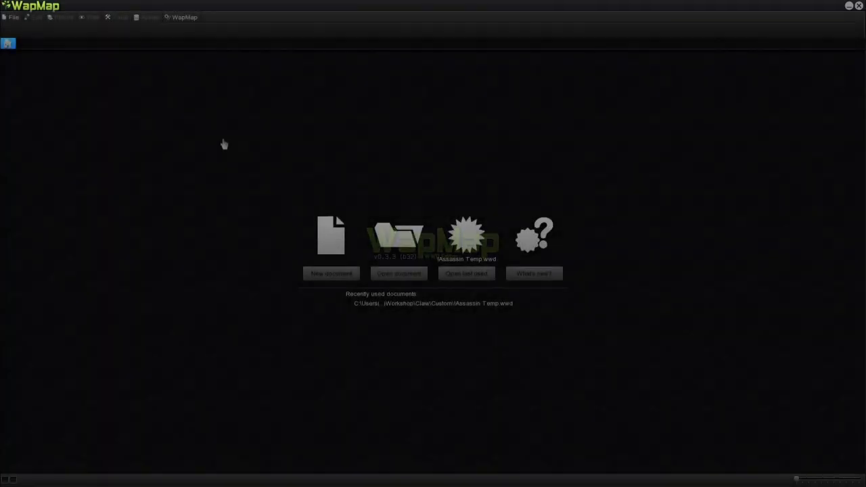
click(479, 274)
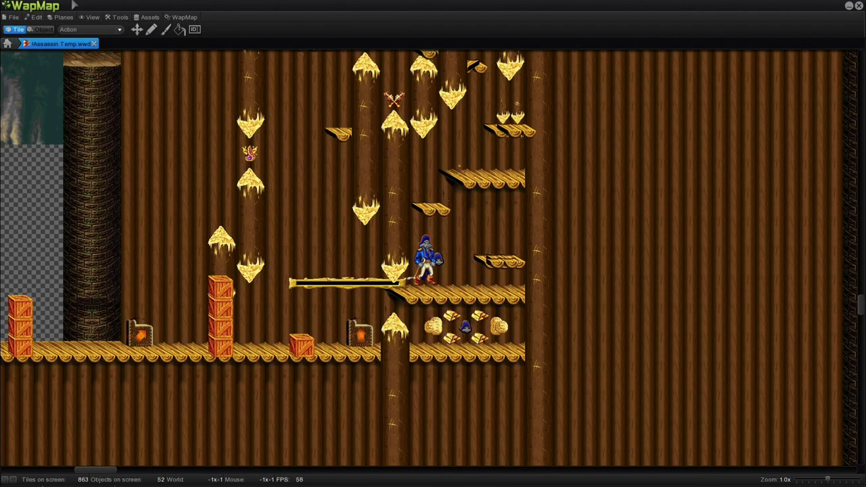
- Turn on the display of tile properties over the level and reopen the view options
click(92, 17)
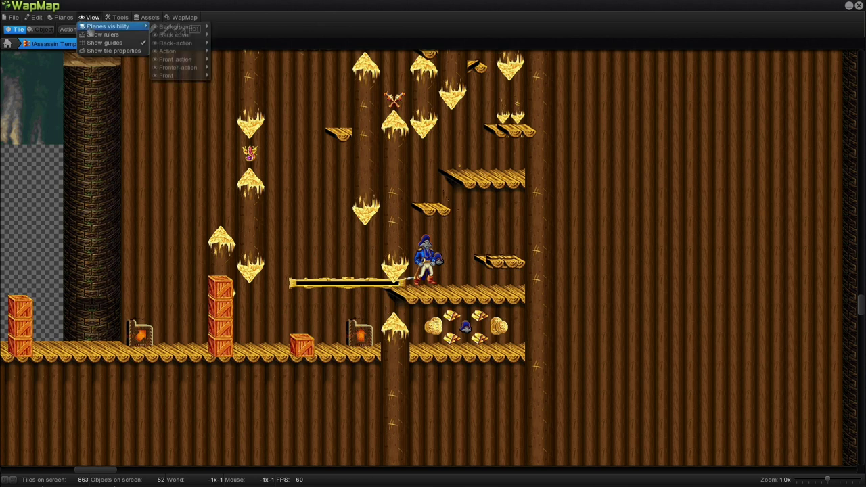
click(107, 51)
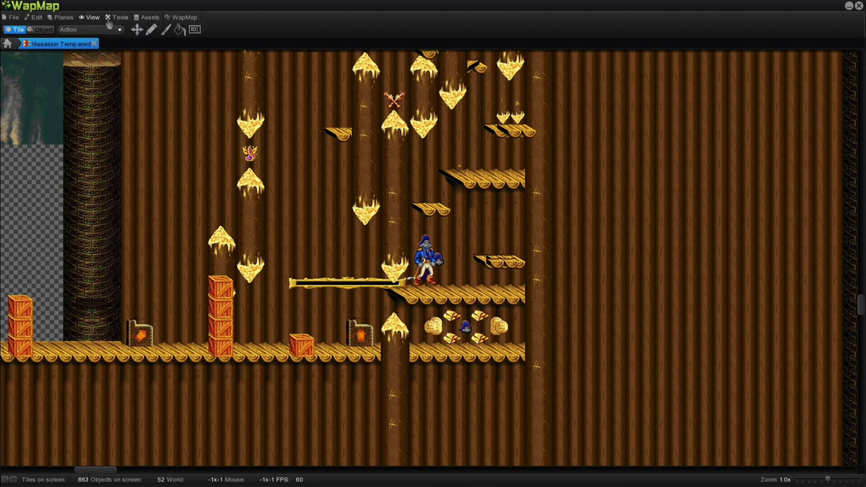
click(96, 18)
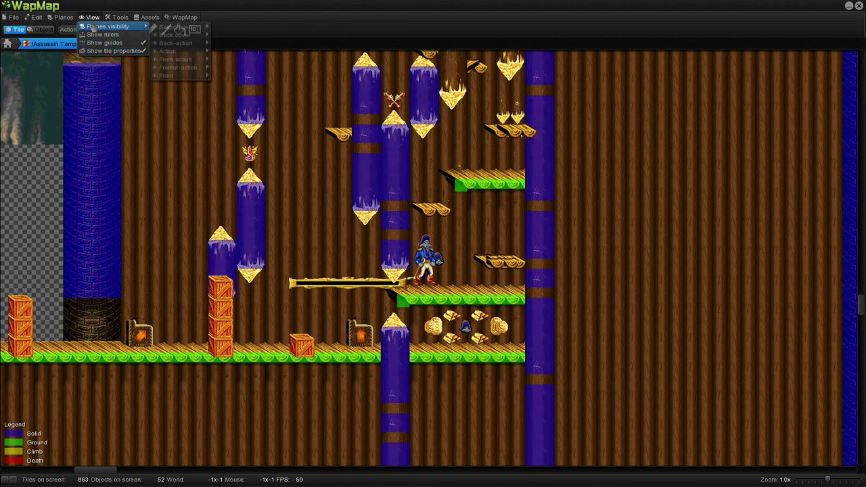
click(63, 17)
click(90, 17)
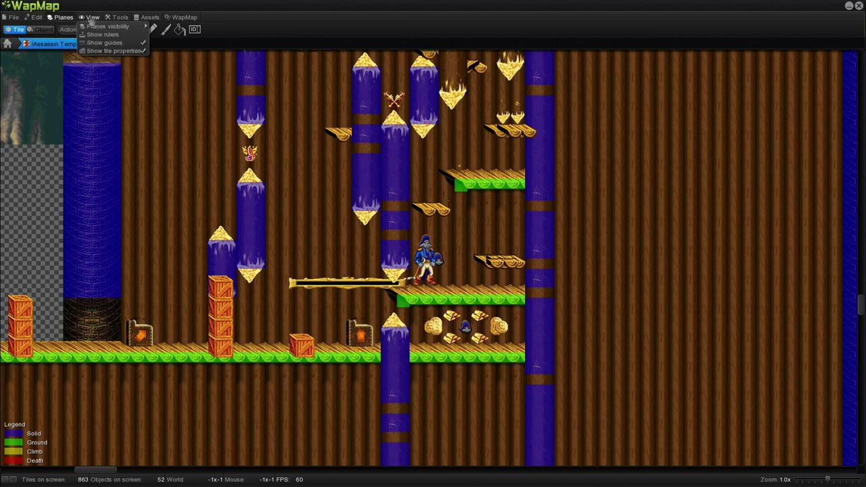
- Turn off the display of tile properties over the level
click(106, 52)
click(91, 17)
mouse_move(61, 19)
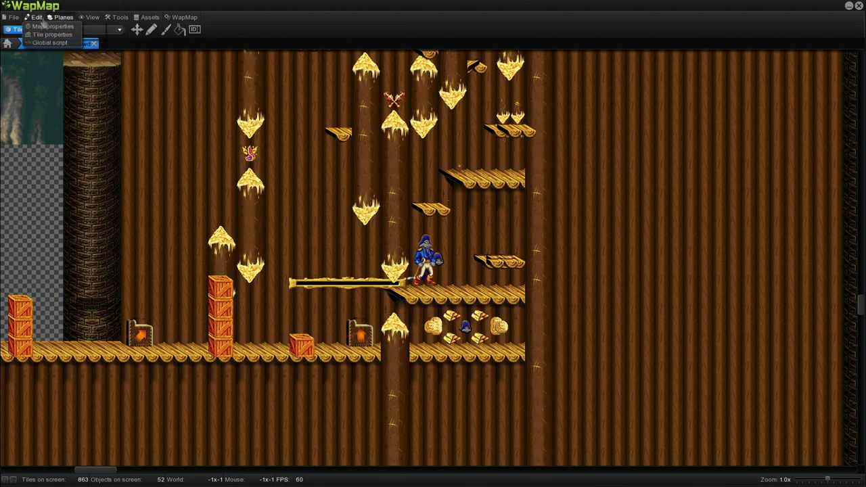
- Show tile IDs in the pencil's tile picker, check the newly added tiles at the end of the list, and close the picker
click(150, 29)
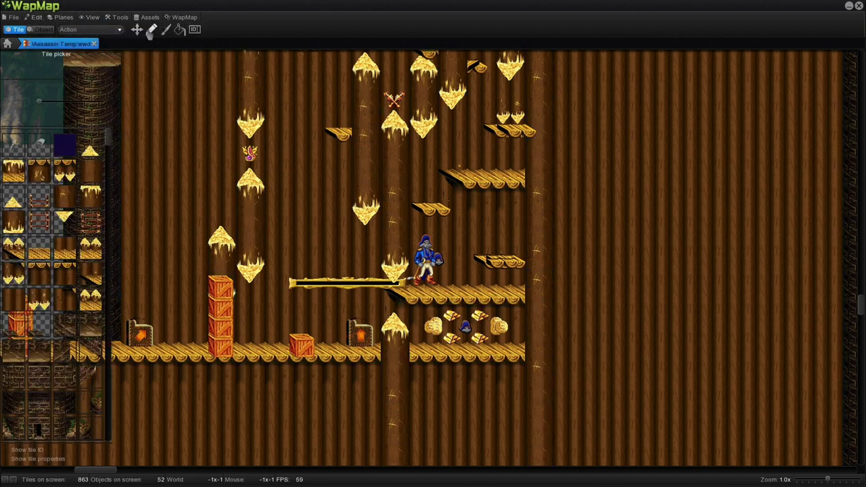
scroll(77, 251, down, 5)
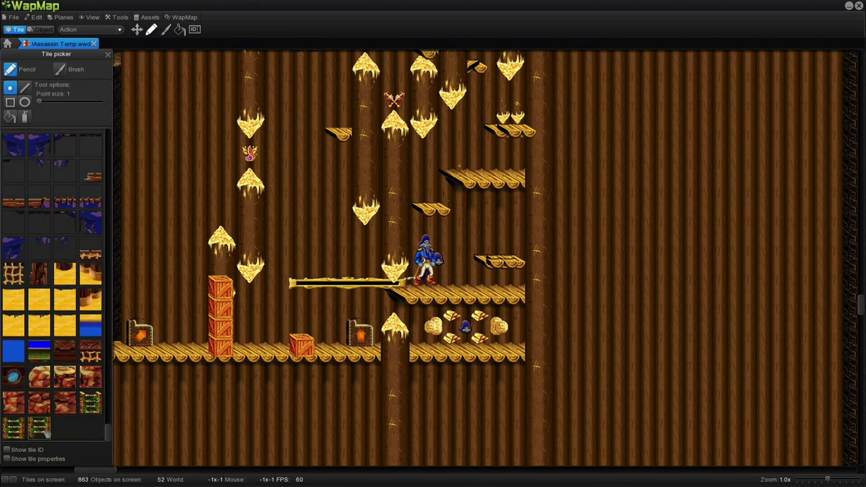
click(6, 450)
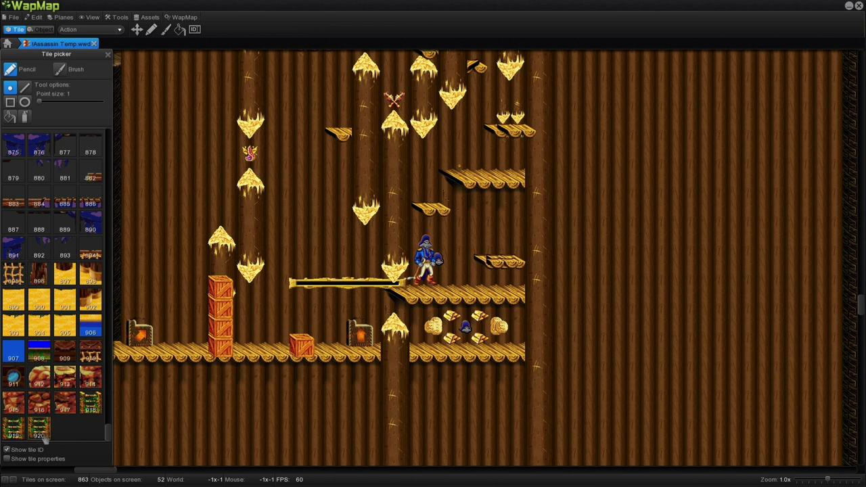
click(107, 55)
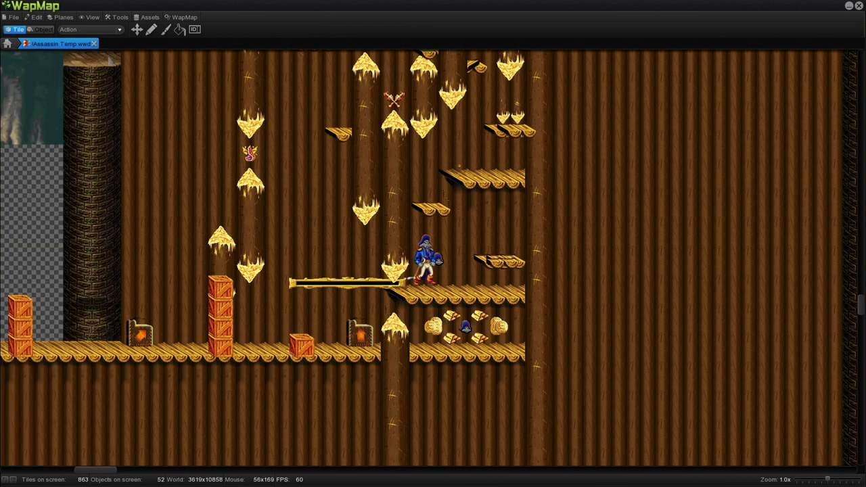
- In the tile properties, set tile 920 to Double with Climb inside and a mask ending at 63 x 55, and apply it
click(35, 17)
click(53, 33)
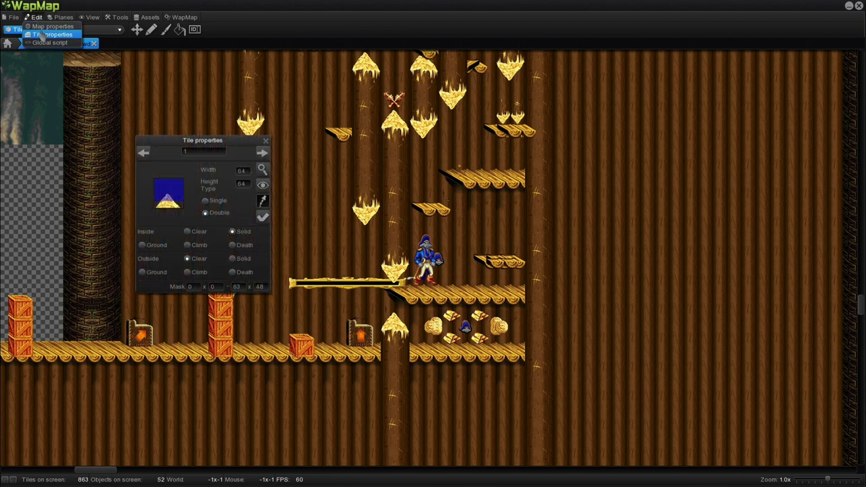
click(144, 153)
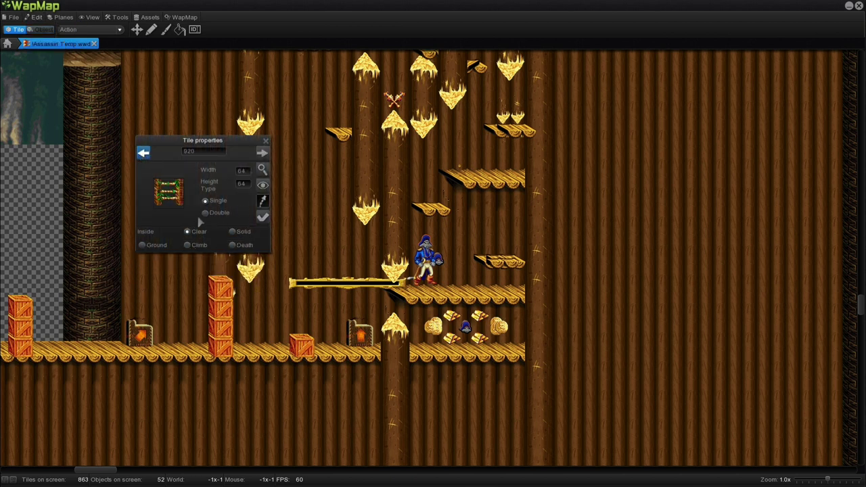
click(205, 213)
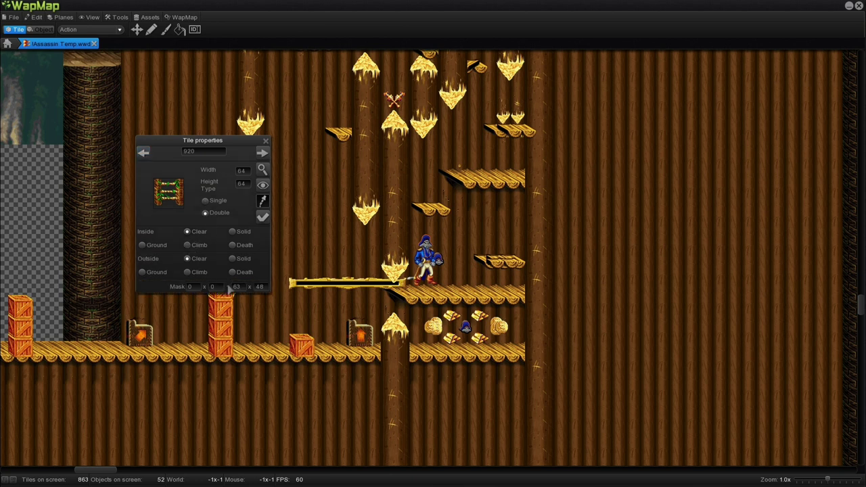
click(189, 246)
click(259, 287)
text(63)
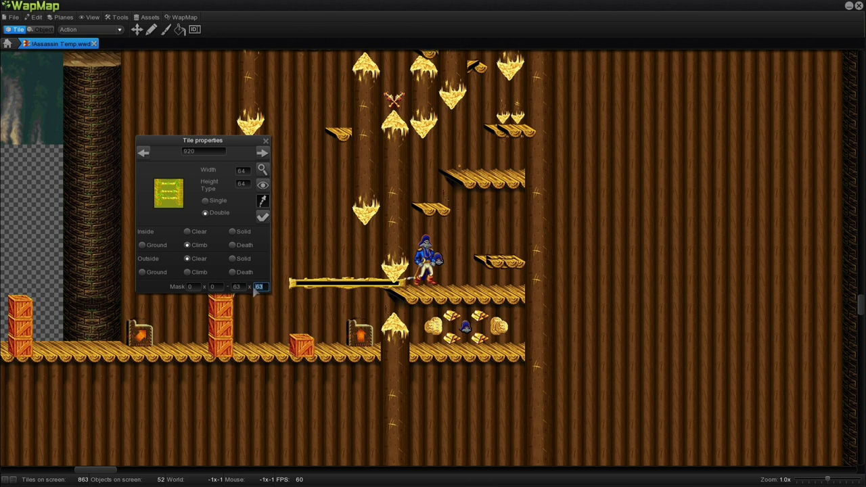
text(55)
click(259, 215)
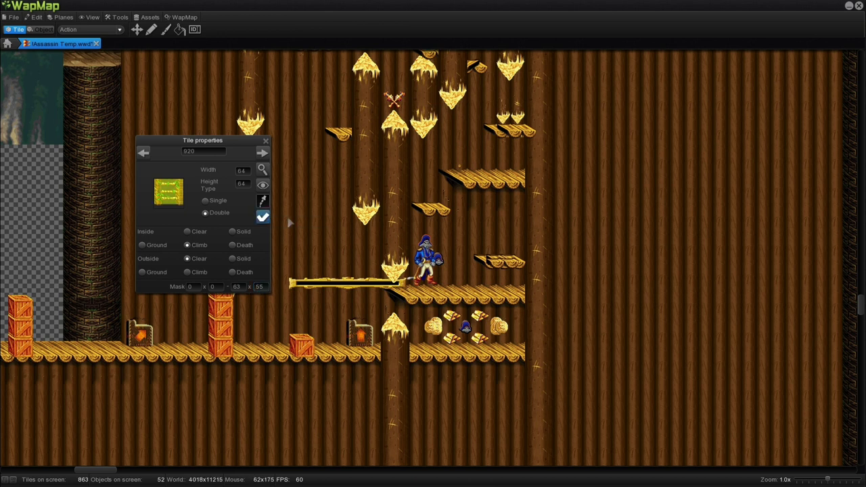
- Set the inside attribute of tiles 919 and 918 to Climb, apply both changes, and save the level
click(143, 153)
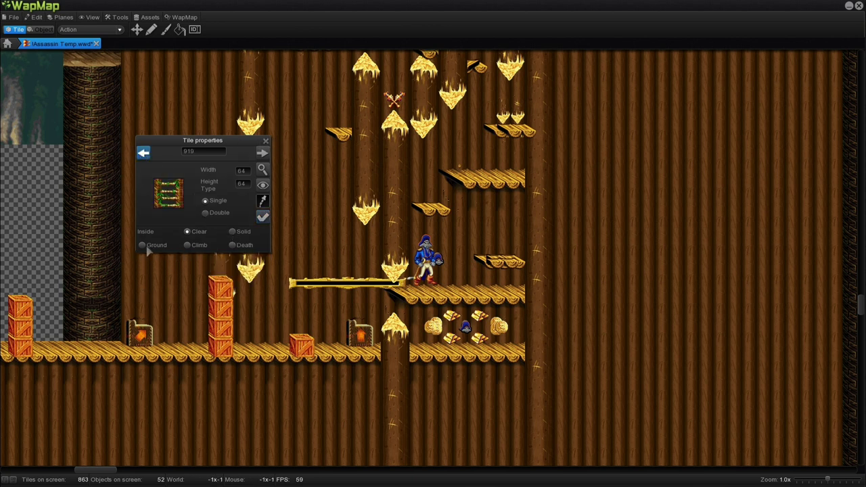
click(187, 246)
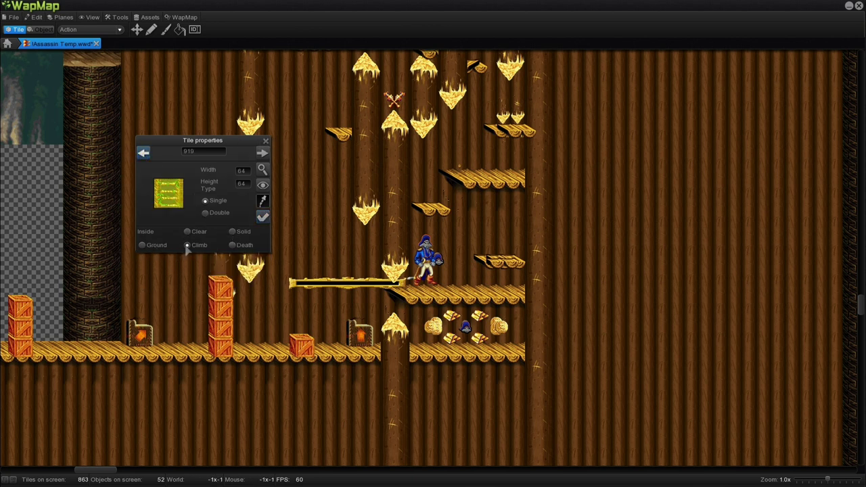
click(263, 217)
click(143, 153)
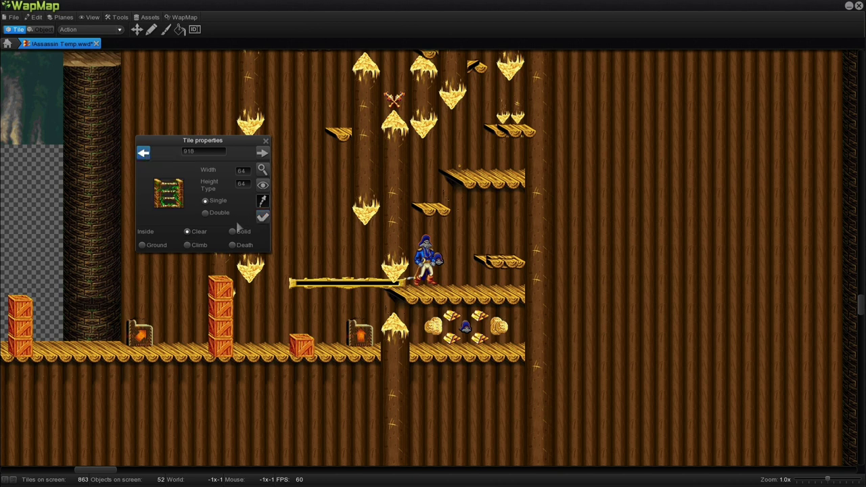
click(188, 246)
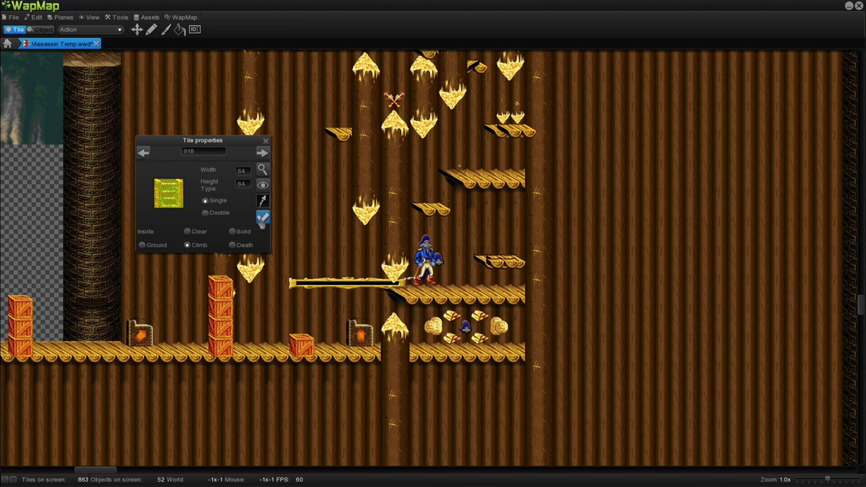
click(266, 142)
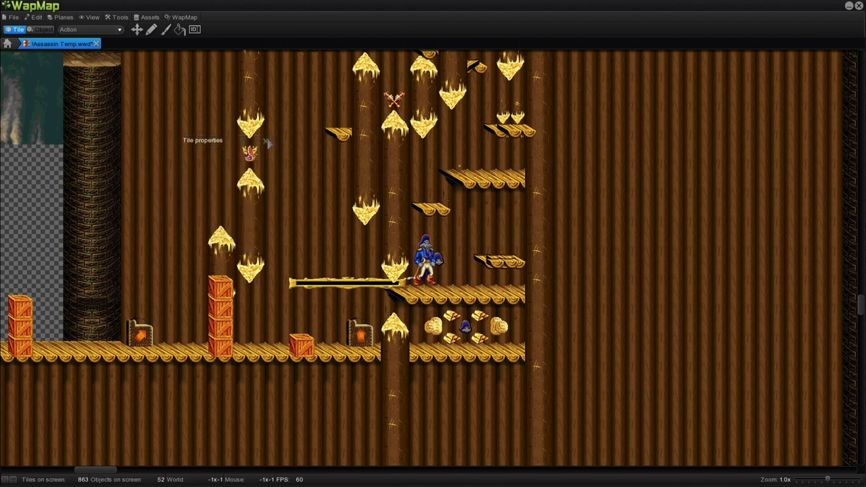
click(13, 17)
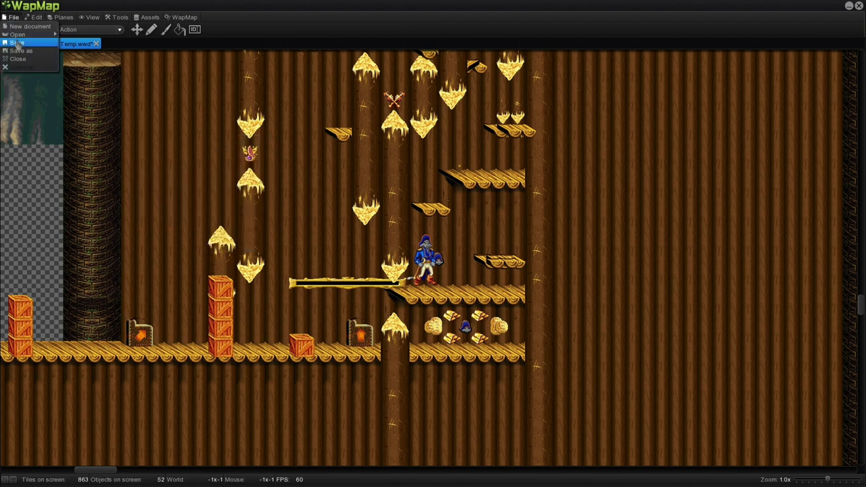
click(17, 43)
- Build a three-tile vertical ladder above the golden plank with the pencil, using tiles 918, 919 and 920
click(151, 30)
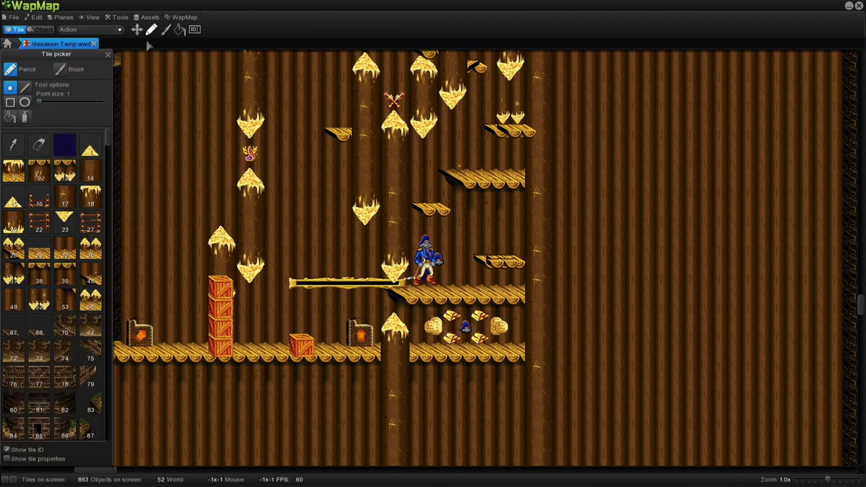
key(Up)
key(Right)
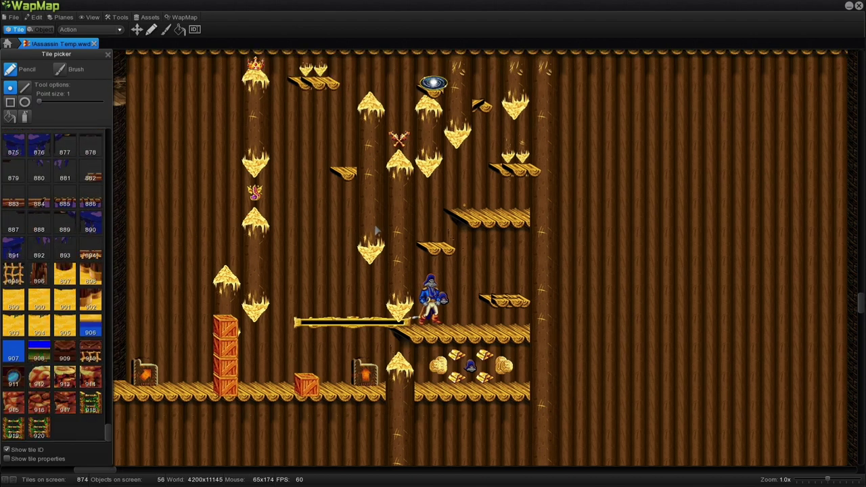
key(Down)
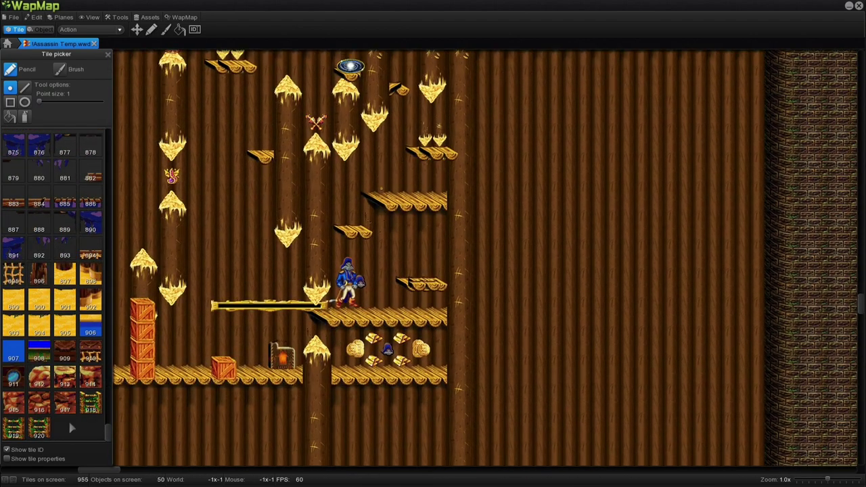
click(91, 411)
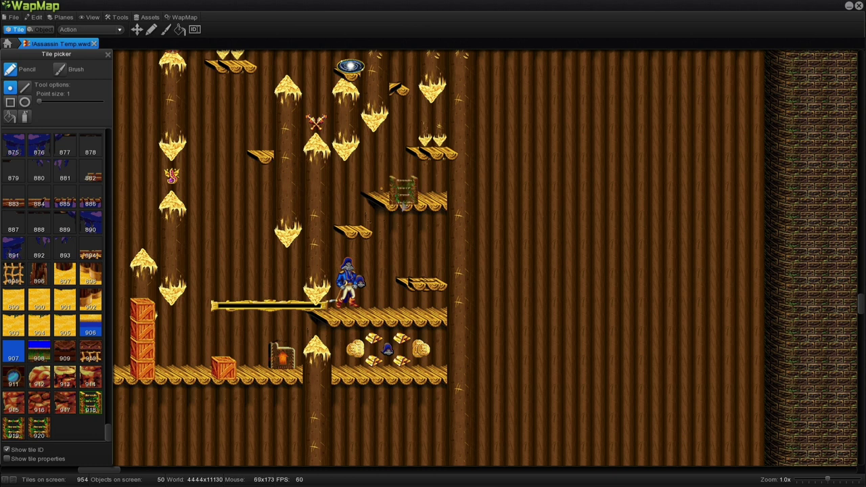
click(241, 233)
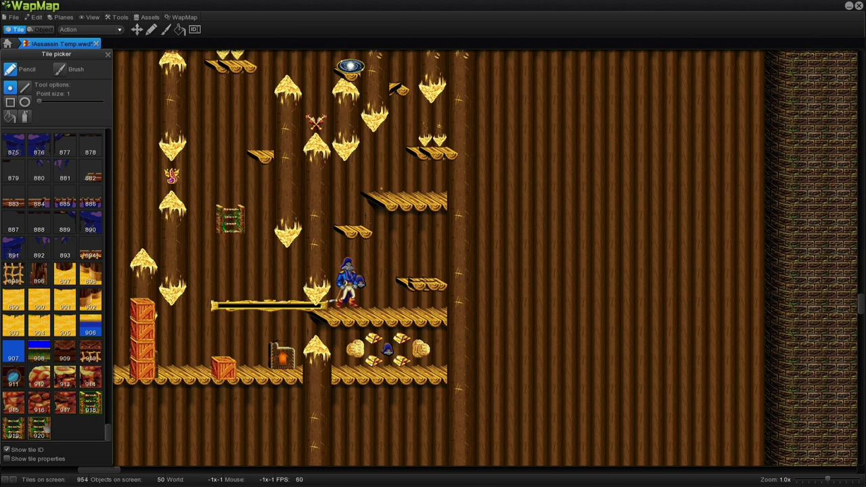
click(223, 254)
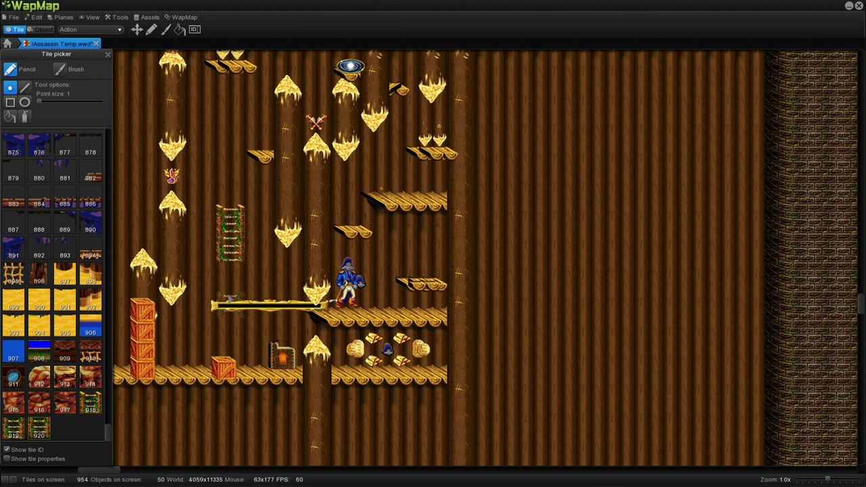
click(224, 277)
drag(224, 335, 328, 311)
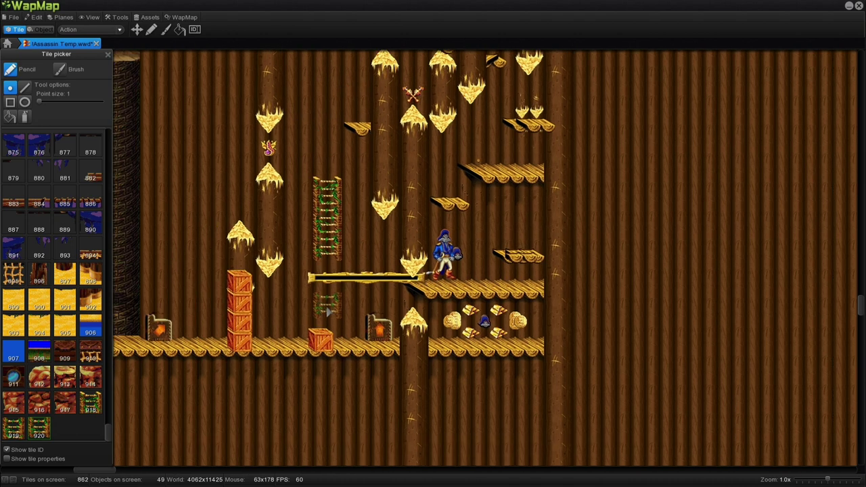
- Show tile properties in the tile picker and over the level, and close the tile picker
click(6, 459)
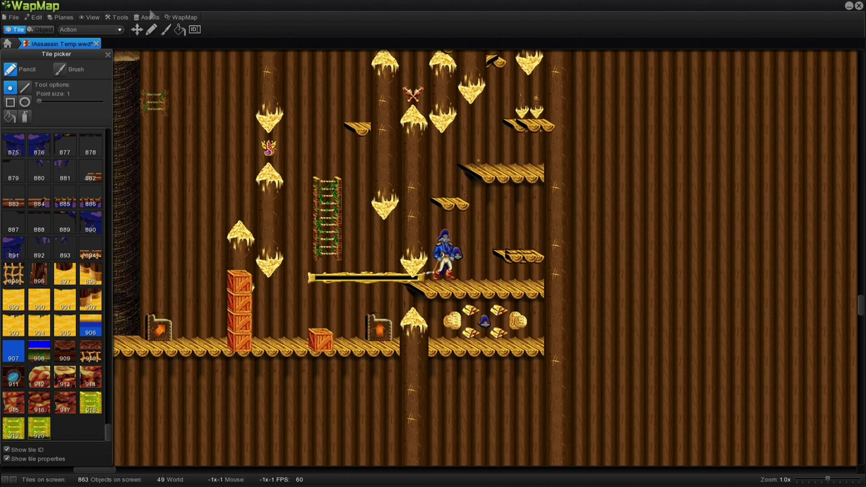
click(91, 17)
click(112, 50)
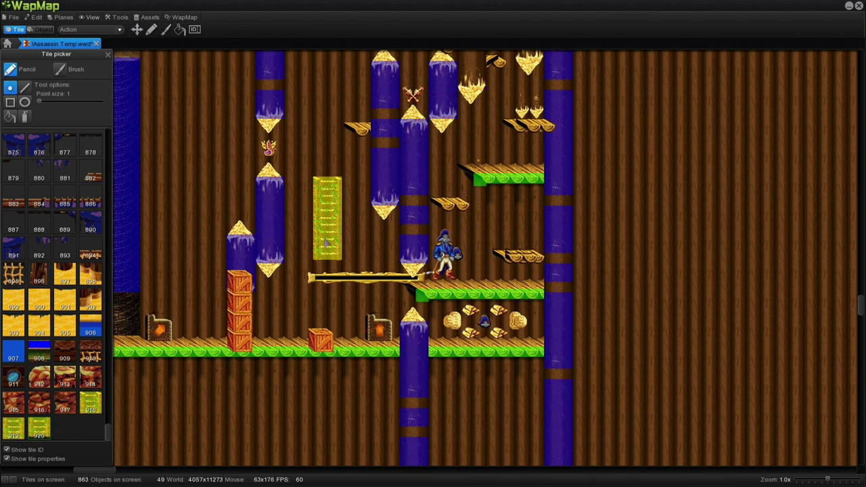
click(107, 56)
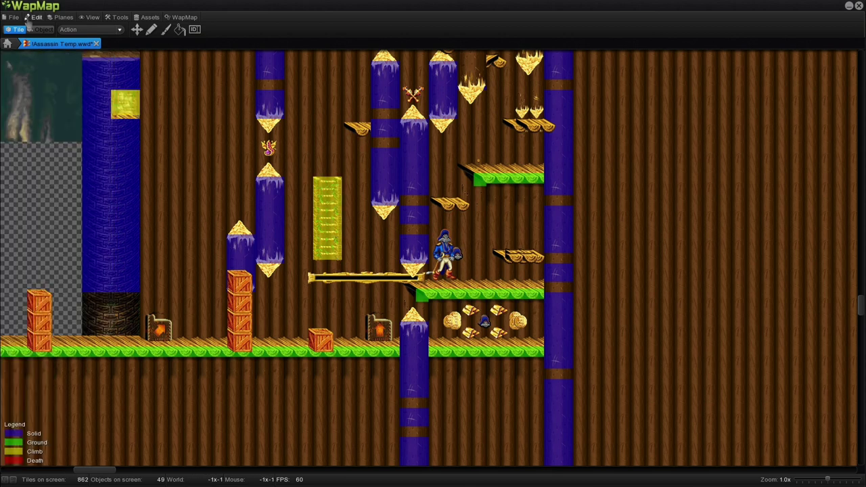